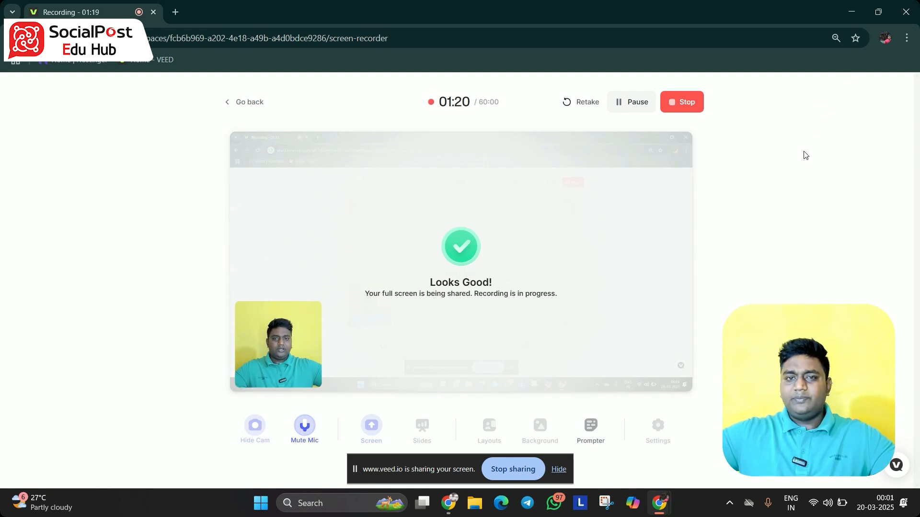
Search Google for canva
left_click(558, 475)
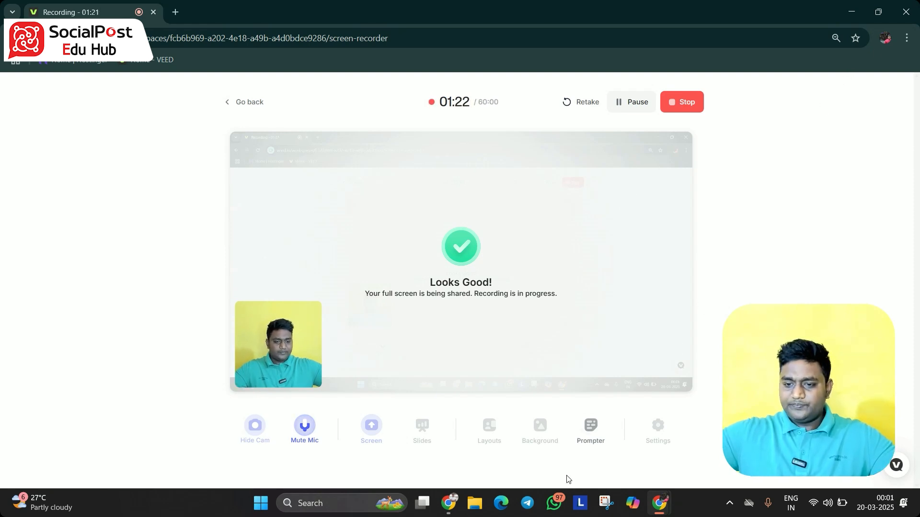
left_click(459, 507)
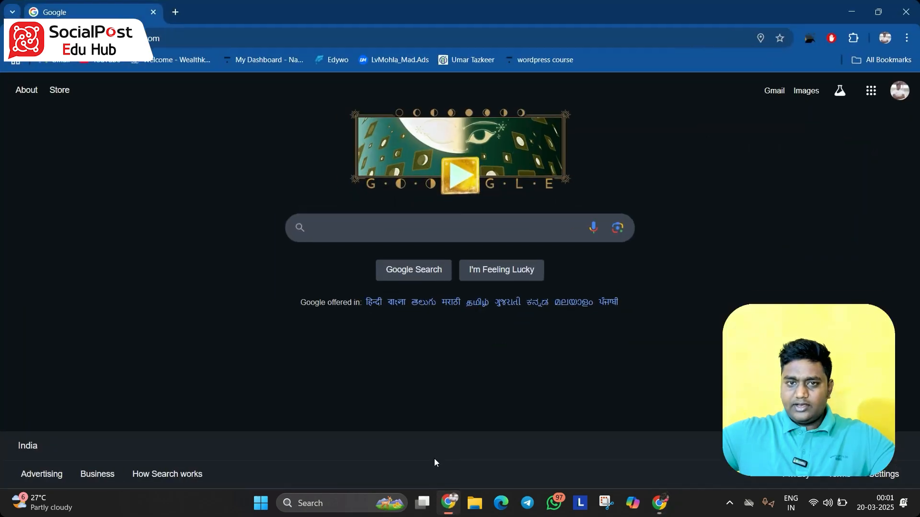
left_click(349, 236)
type("canva")
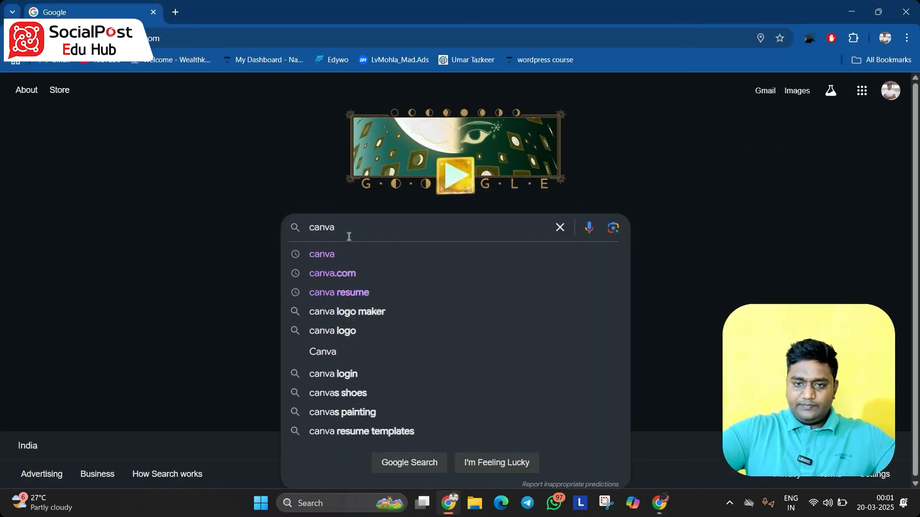
key("Return")
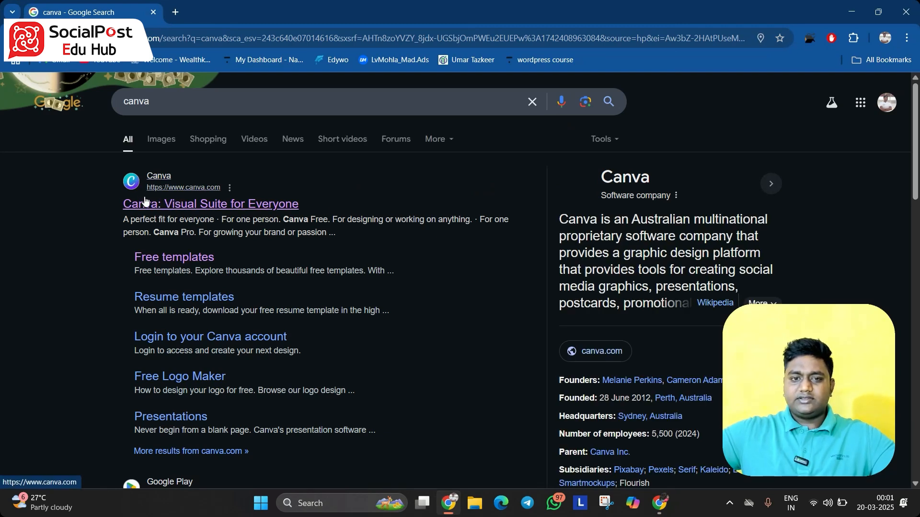
Open the Canva website and search it for visiting property
left_click(161, 203)
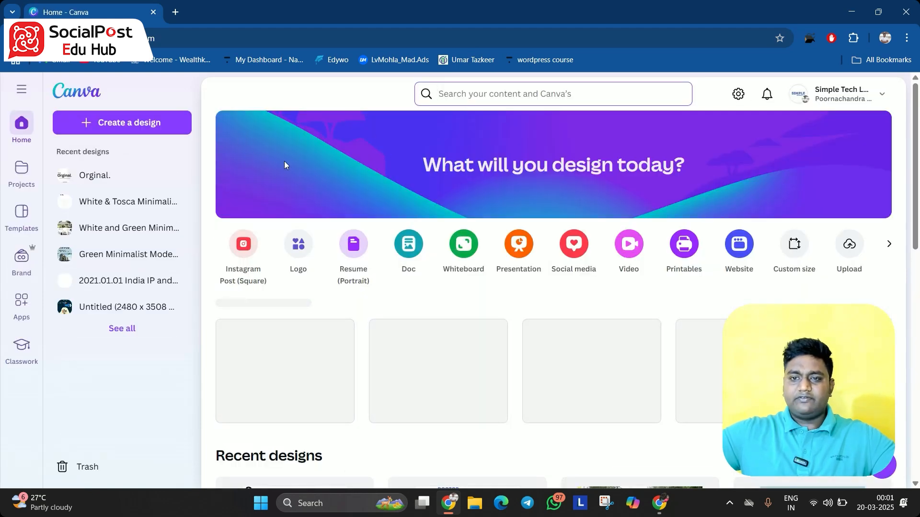
left_click(538, 92)
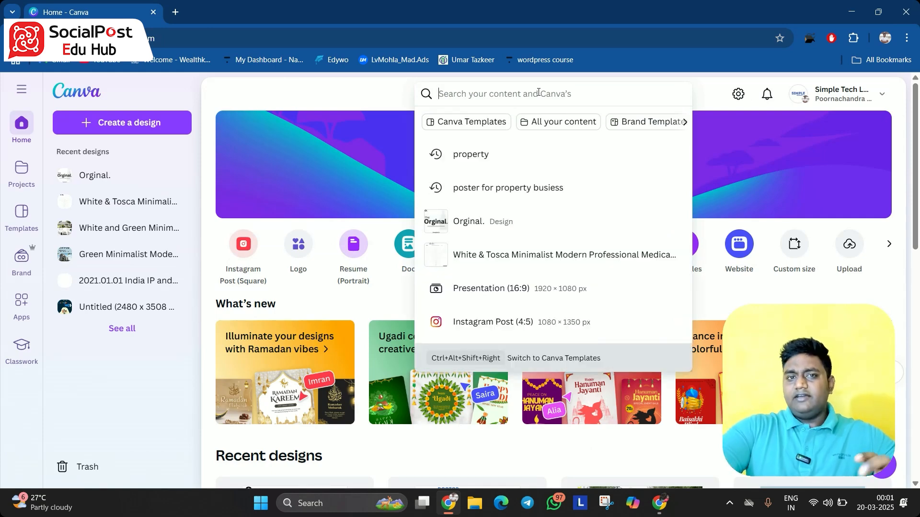
type("visiting")
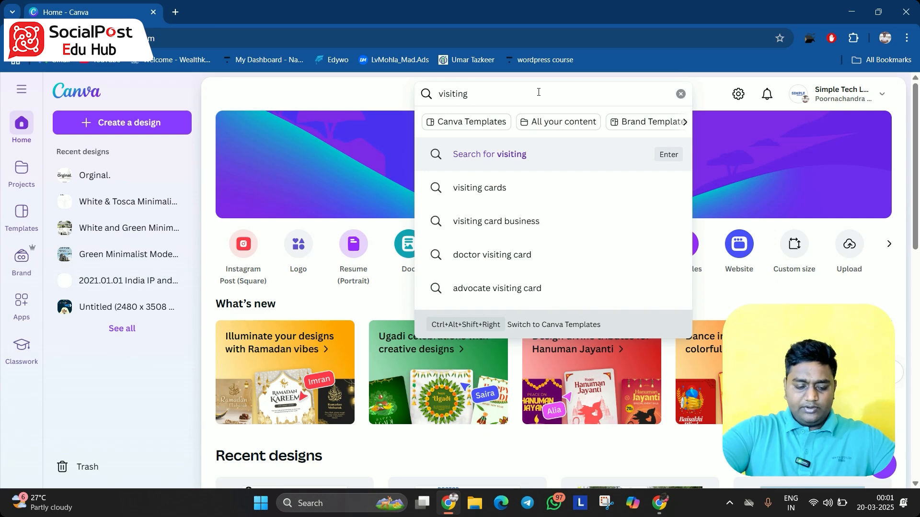
type("prope")
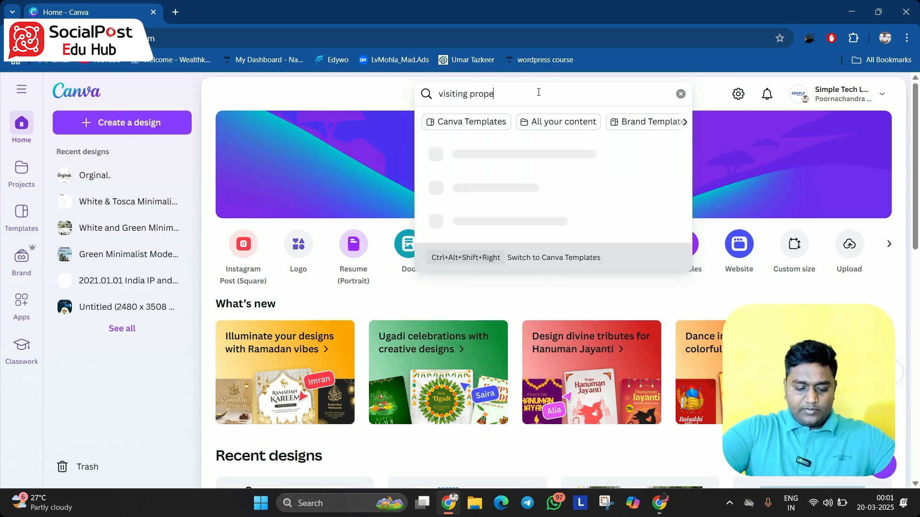
type("rty")
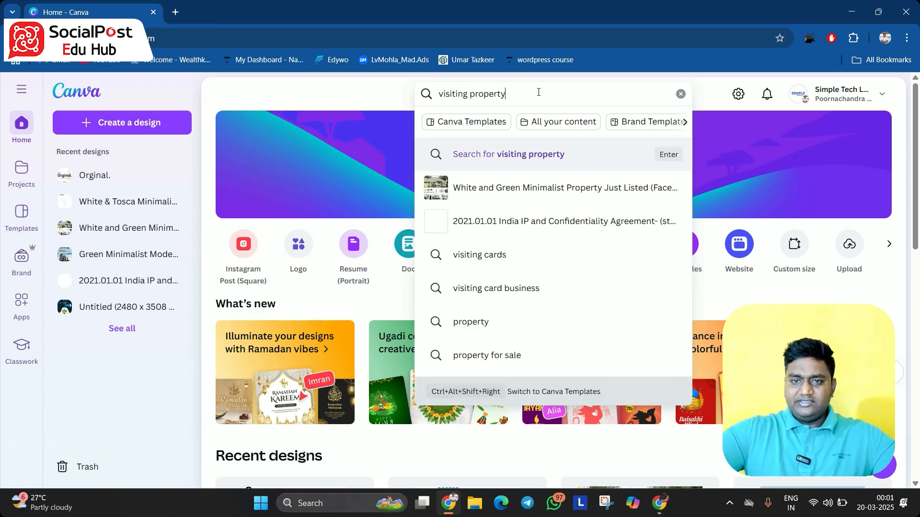
key("Return")
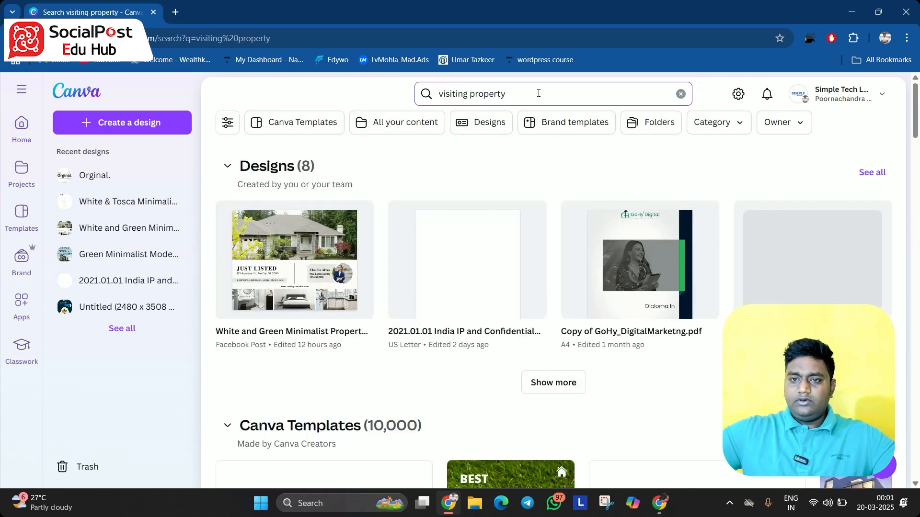
Refine the Canva search to visiting cad property
left_click(470, 94)
type("cad")
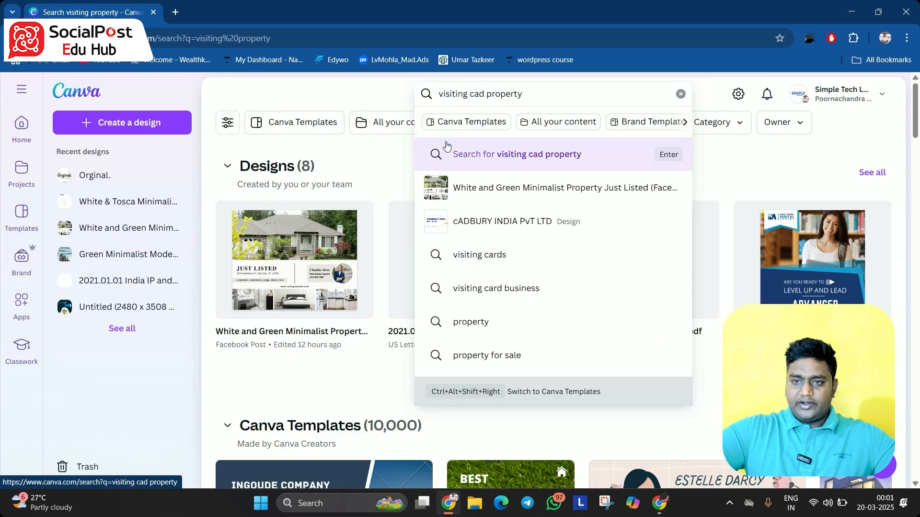
left_click(446, 153)
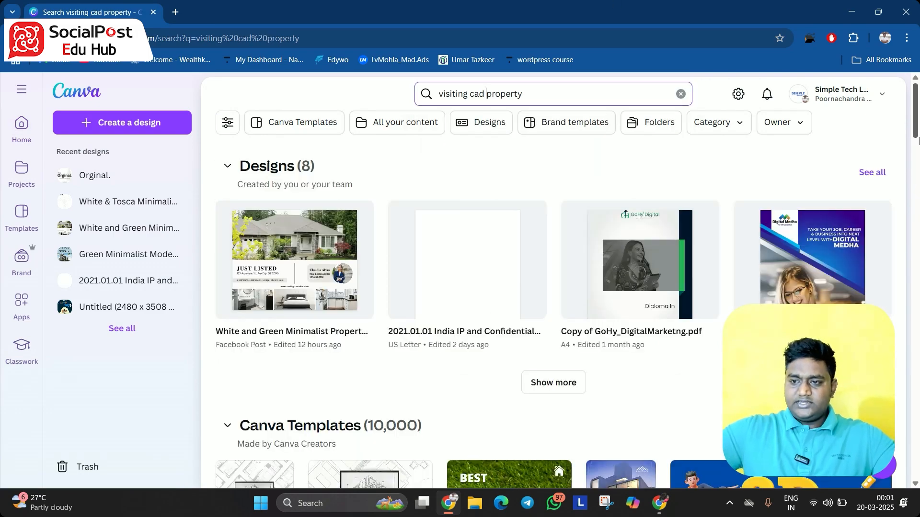
Browse the template results and open the Orange and Black Professional Visiting Card preview
left_click_drag(917, 129, 916, 178)
scroll(642, 176, "up", 4)
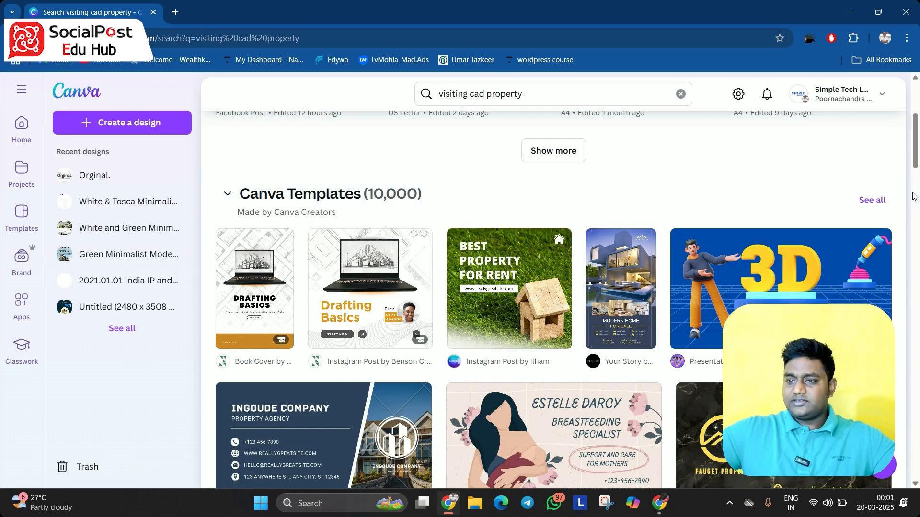
left_click_drag(915, 143, 918, 192)
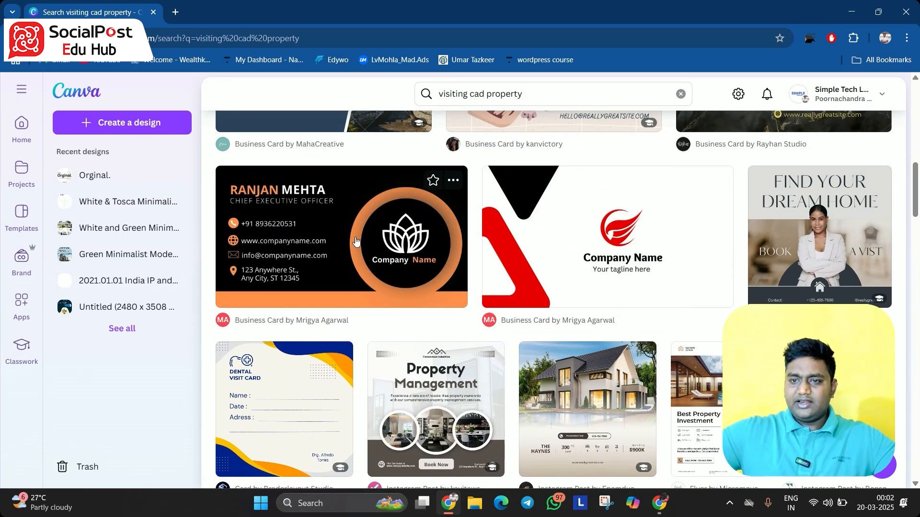
left_click(355, 241)
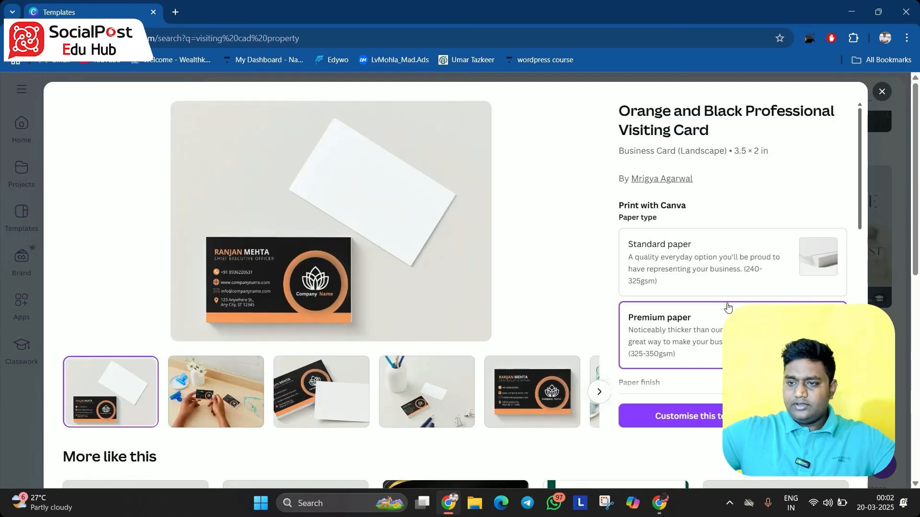
Review the template's print paper type and paper finish options
scroll(852, 177, "down", 3)
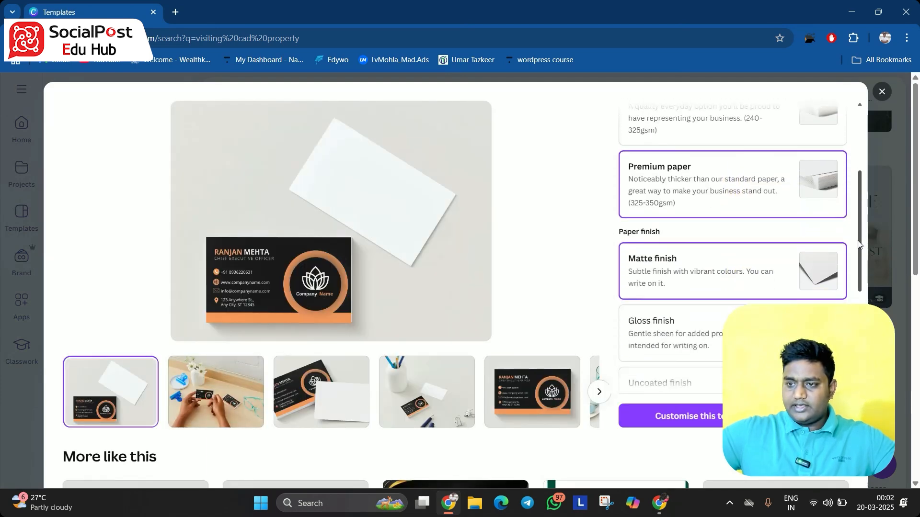
scroll(723, 294, "down", 5)
scroll(767, 288, "up", 10)
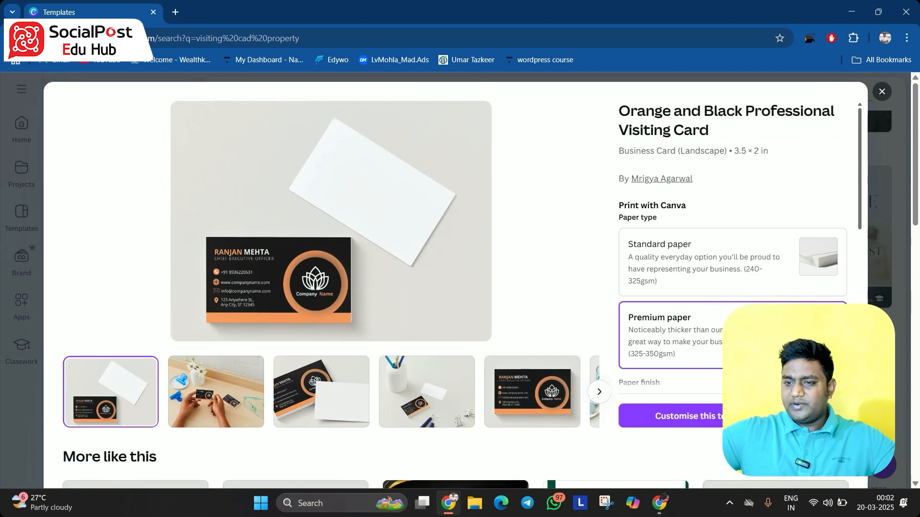
left_click(737, 288)
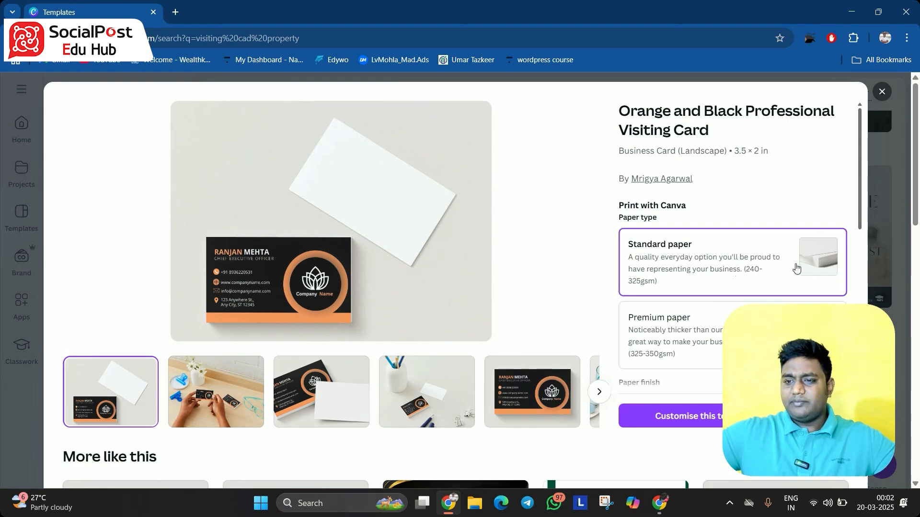
scroll(861, 218, "down", 5)
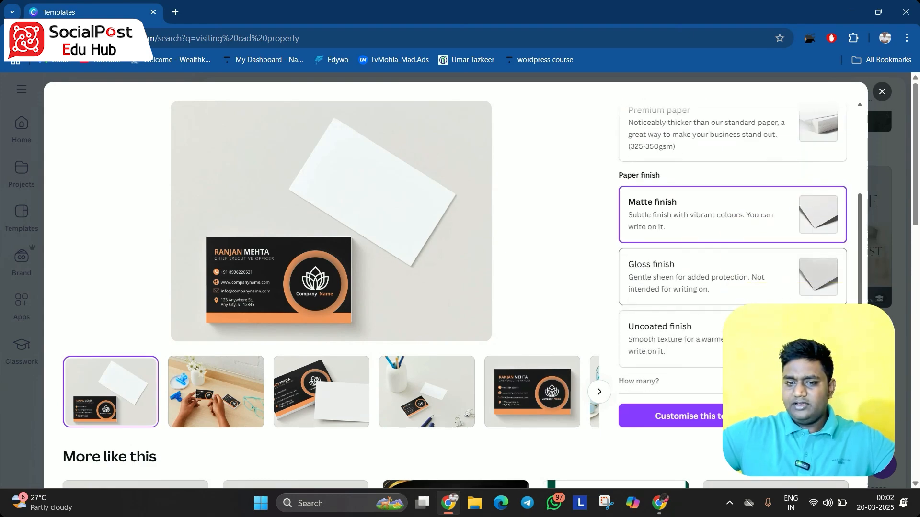
scroll(151, 331, "down", 10)
scroll(266, 333, "up", 10)
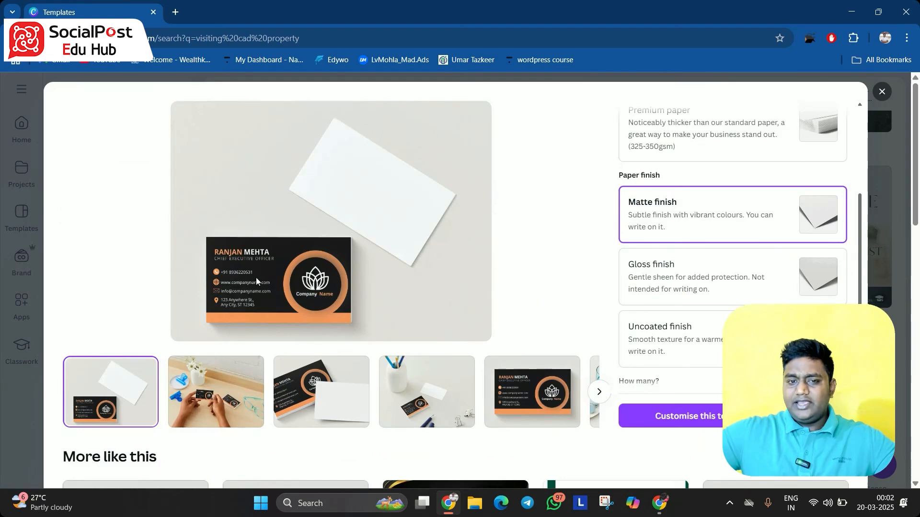
scroll(291, 277, "down", 10)
scroll(297, 240, "up", 4)
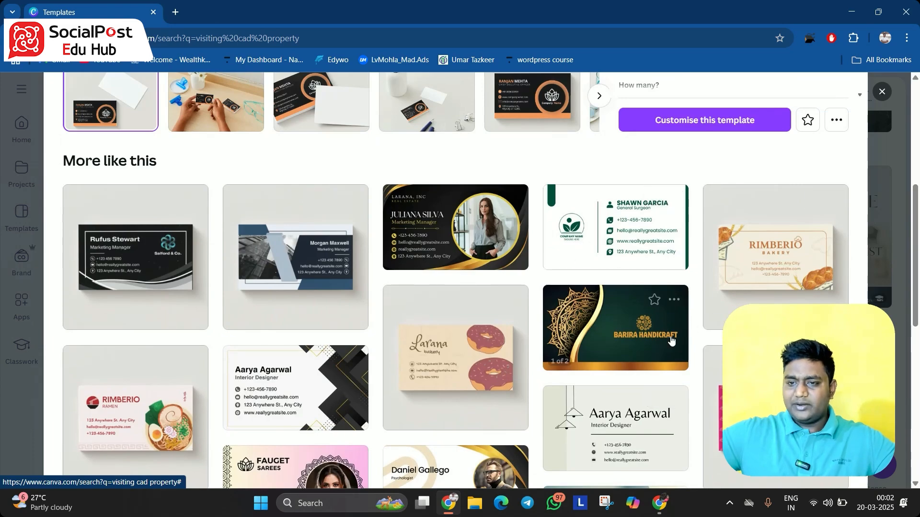
Open the Black & White Modern Minimalistic Interior Designer Business Card from the similar templates
scroll(380, 312, "up", 5)
scroll(380, 274, "down", 8)
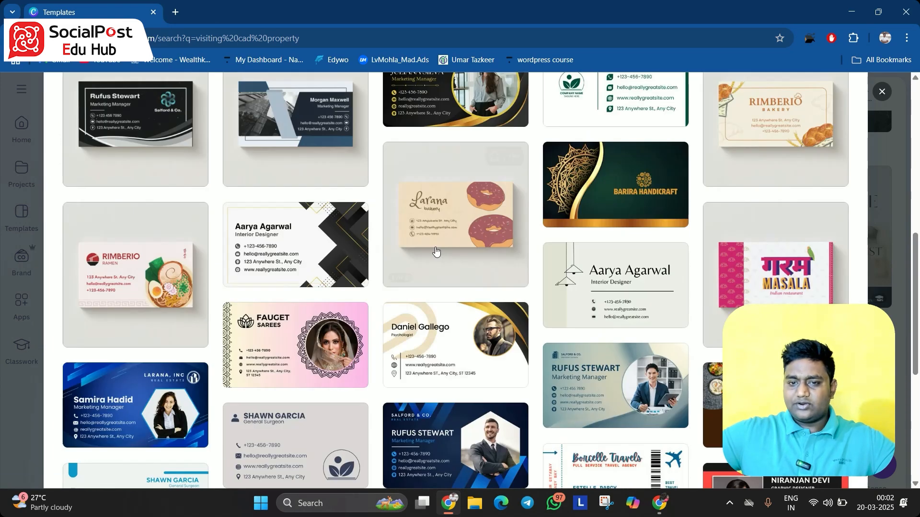
left_click(306, 267)
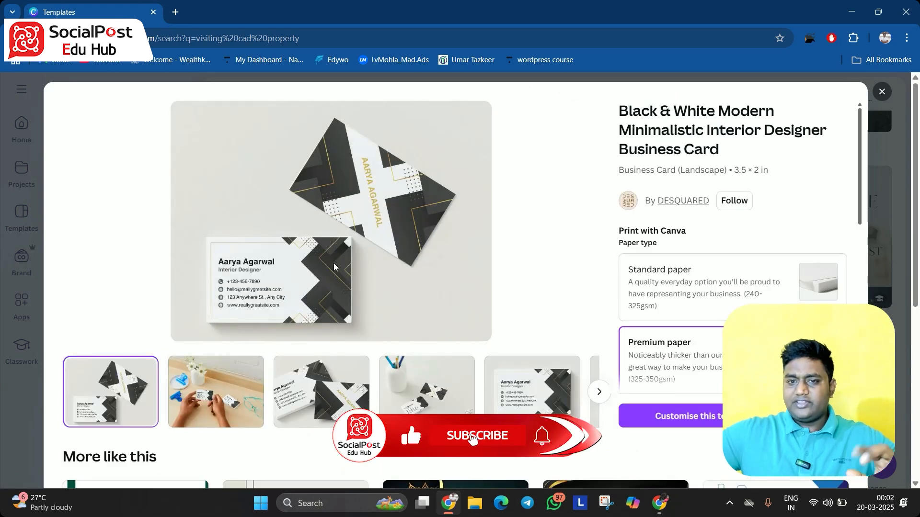
Choose Standard paper and start customising this business card template
left_click(719, 312)
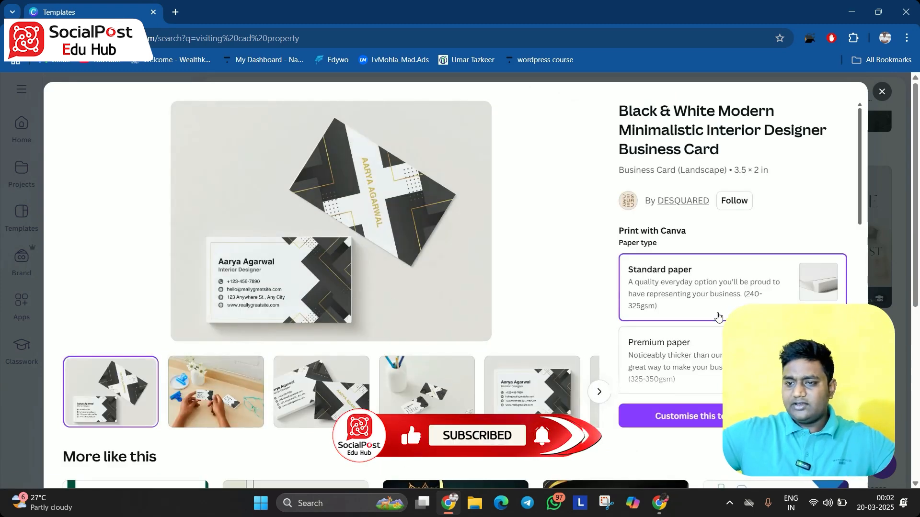
left_click(702, 427)
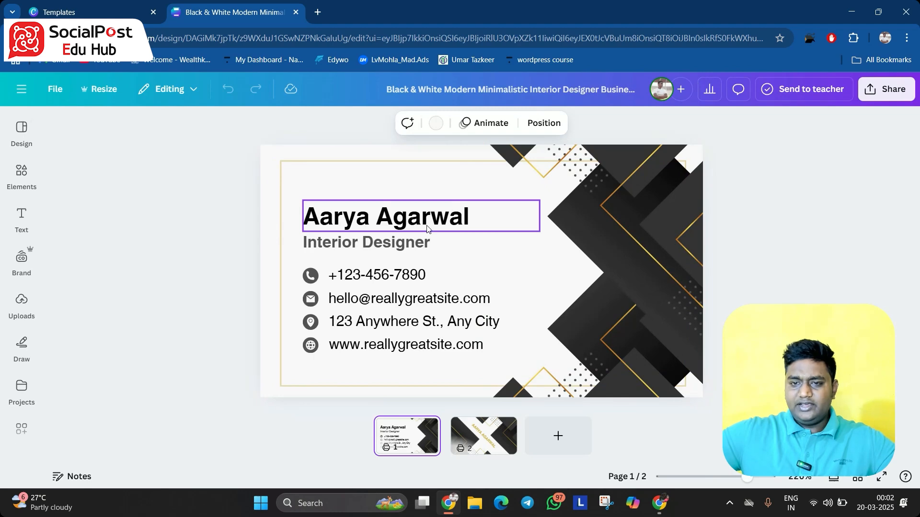
Inspect the card's text fields on the front and view the back page
left_click(501, 222)
left_click(501, 222)
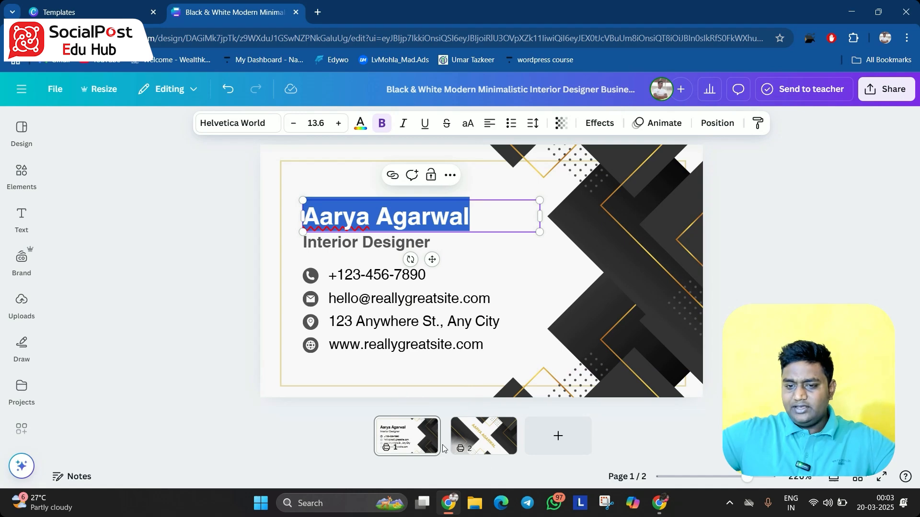
left_click(483, 436)
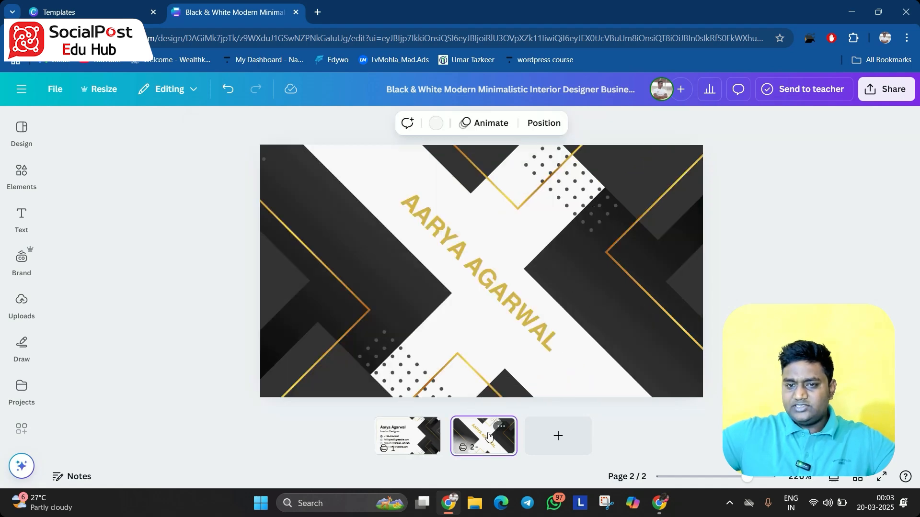
left_click(422, 445)
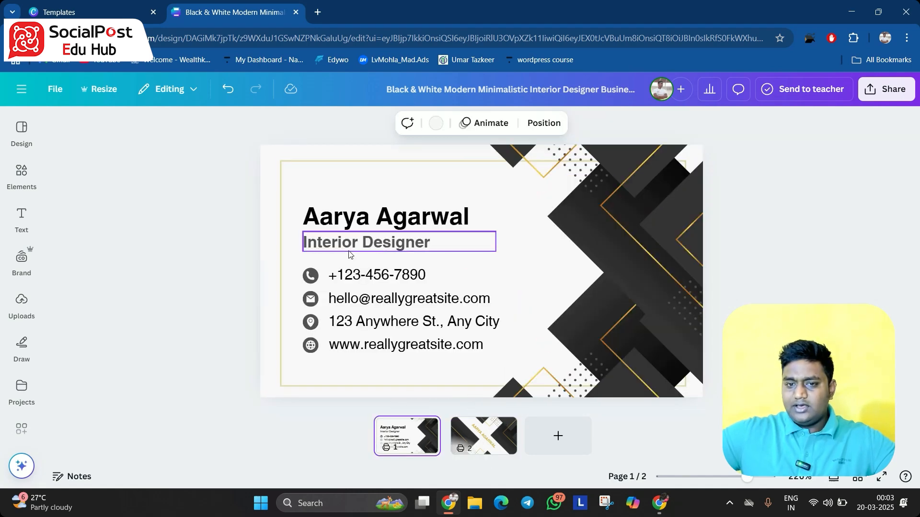
left_click(418, 225)
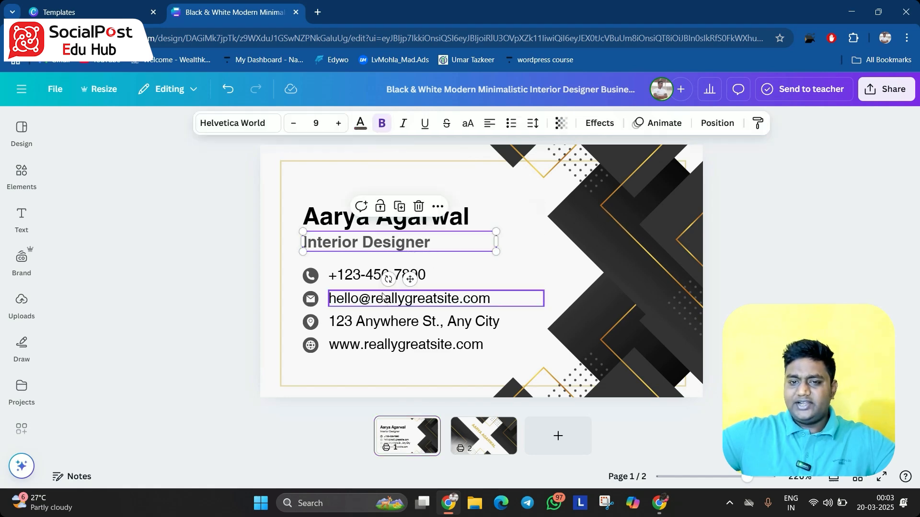
left_click(356, 275)
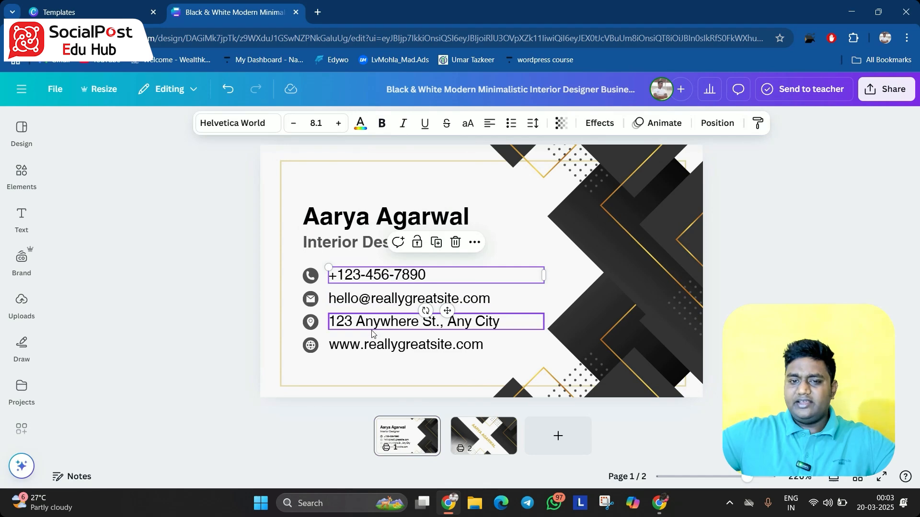
left_click(372, 351)
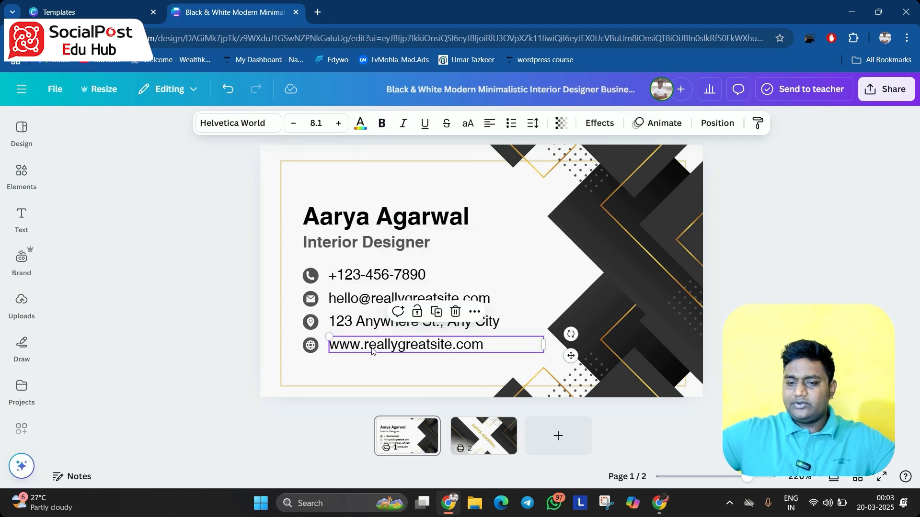
left_click(485, 445)
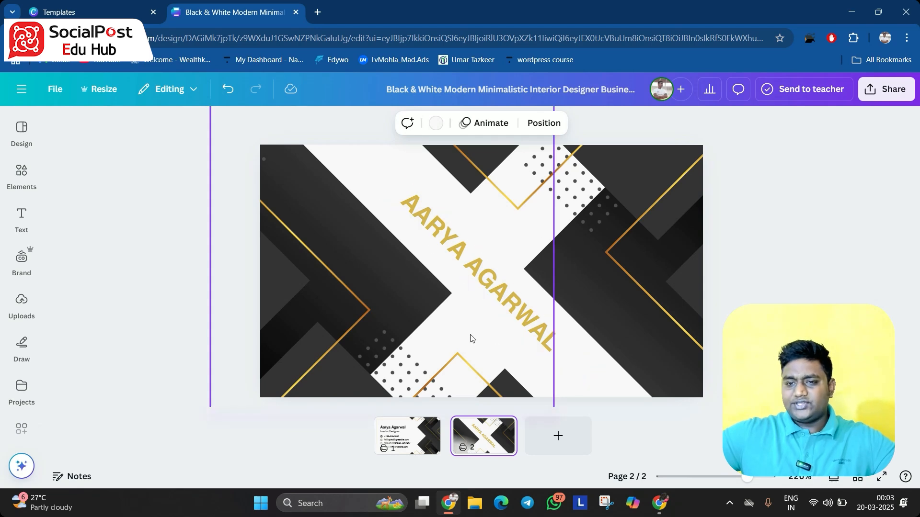
left_click(395, 443)
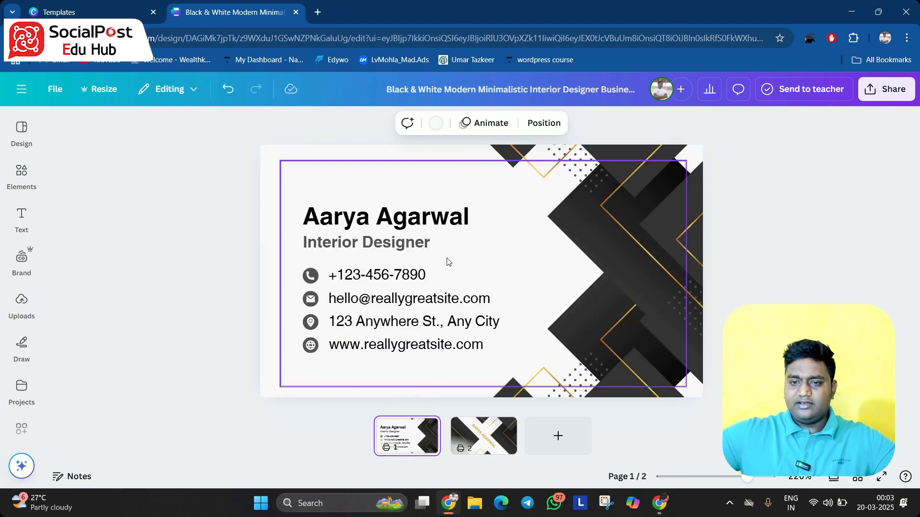
Replace the placeholder name on the card's front with the cardholder's full name
double_click(463, 223)
key("BackSpace")
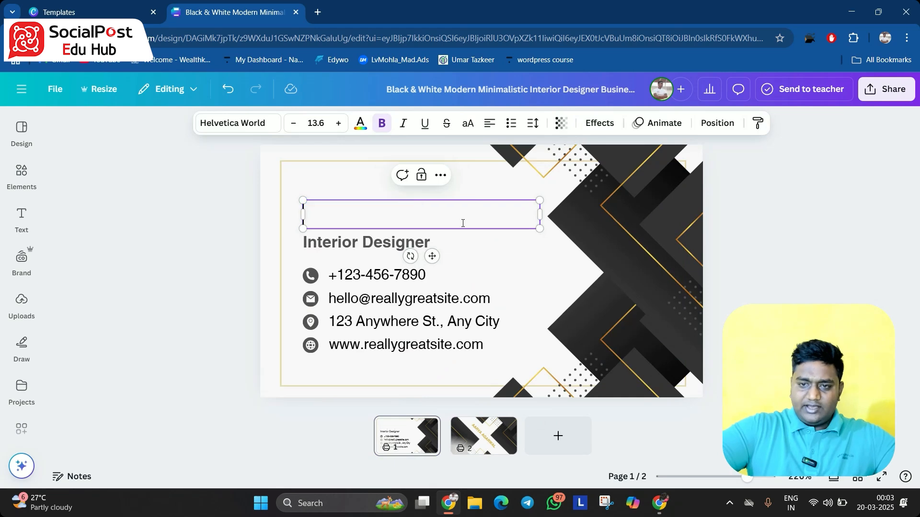
type("p")
key("BackSpace")
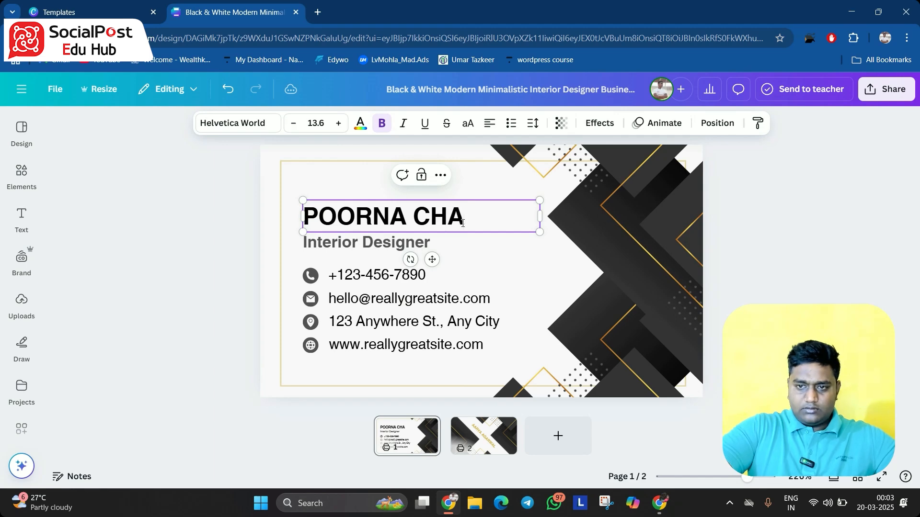
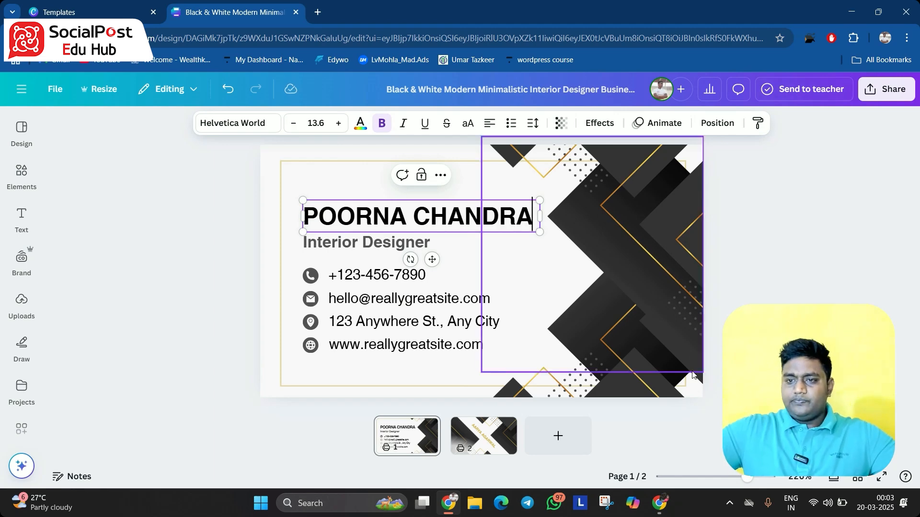
Reduce the name's font size to 12.6
left_click(736, 369)
left_click(426, 221)
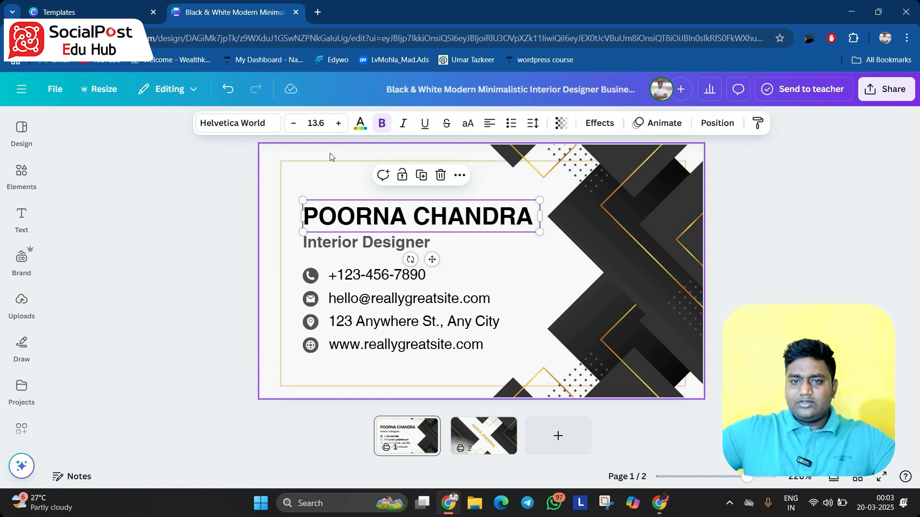
left_click(294, 128)
left_click(295, 127)
left_click(295, 127)
left_click(339, 124)
left_click(339, 125)
left_click(340, 124)
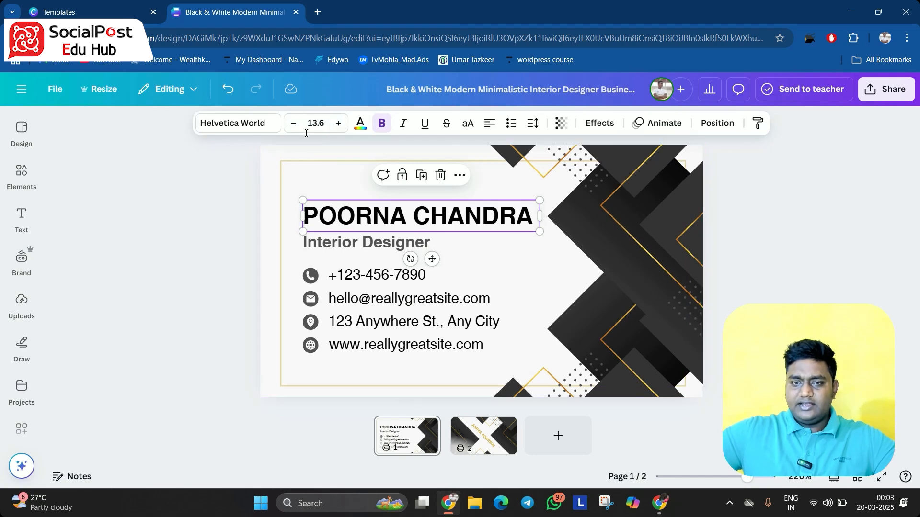
left_click(294, 123)
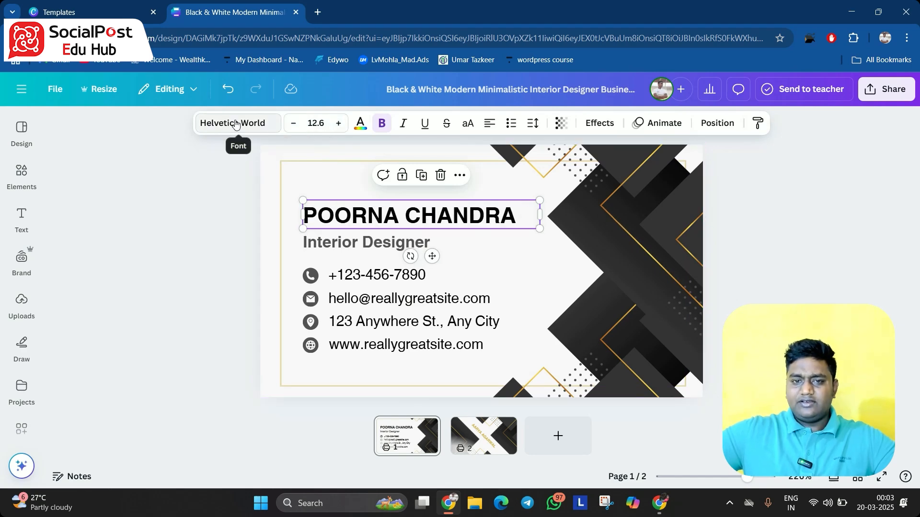
Change the name's font to DM Sans
left_click(235, 124)
left_click_drag(254, 257, 231, 461)
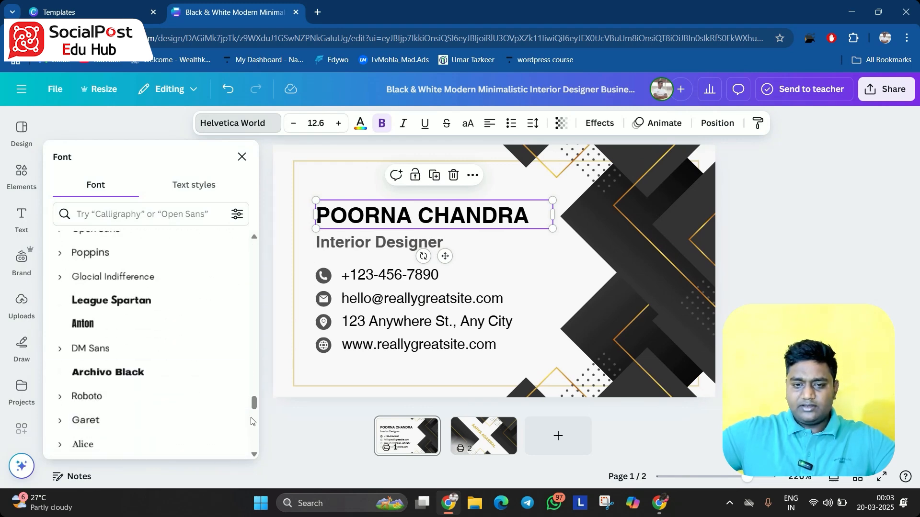
left_click(174, 396)
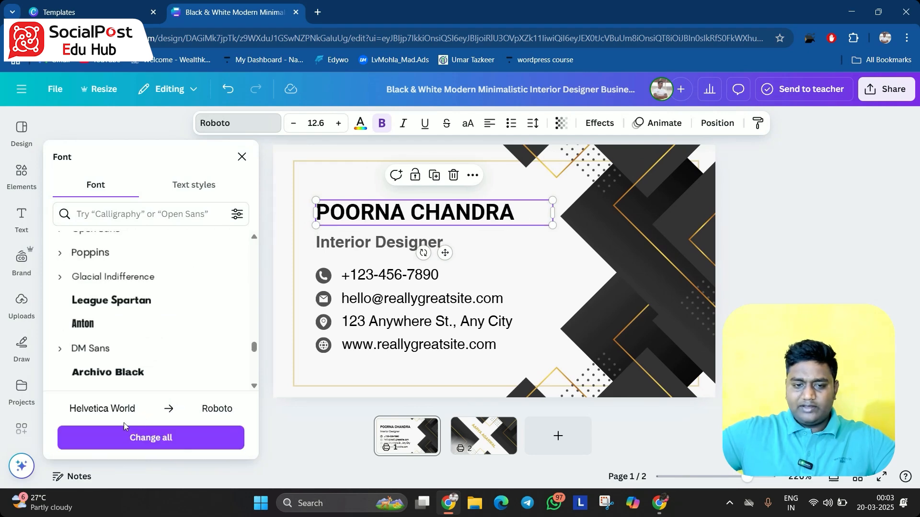
left_click(134, 354)
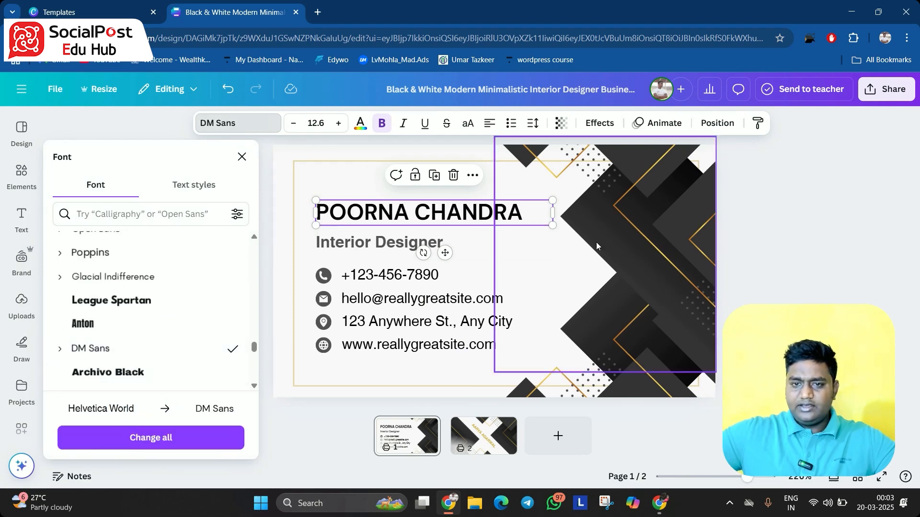
key("Escape")
Replace the job title with BUSINESS DEVELOPMENT HEAD and shrink it to fit on one line
left_click(389, 246)
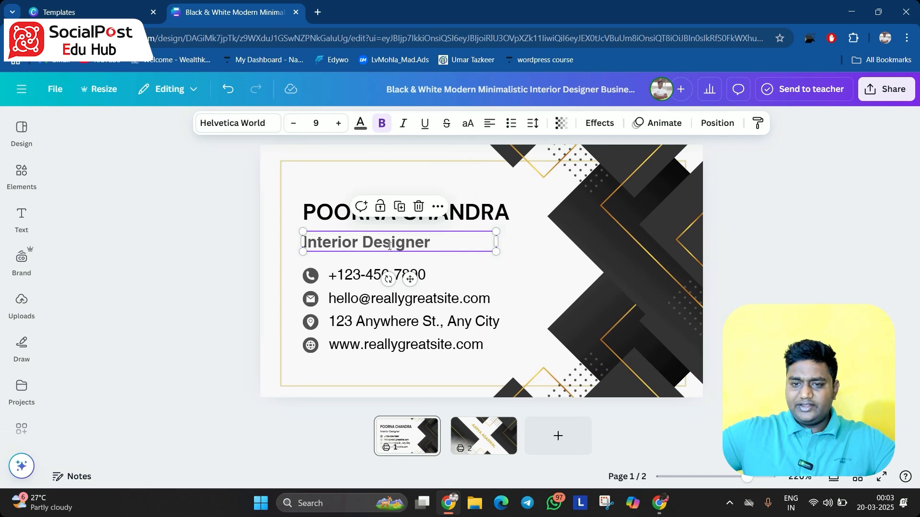
double_click(389, 246)
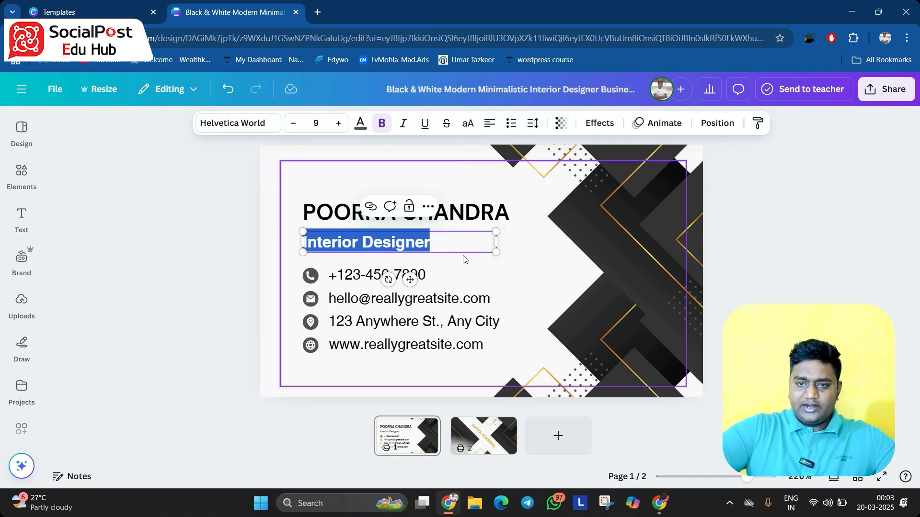
key("BackSpace")
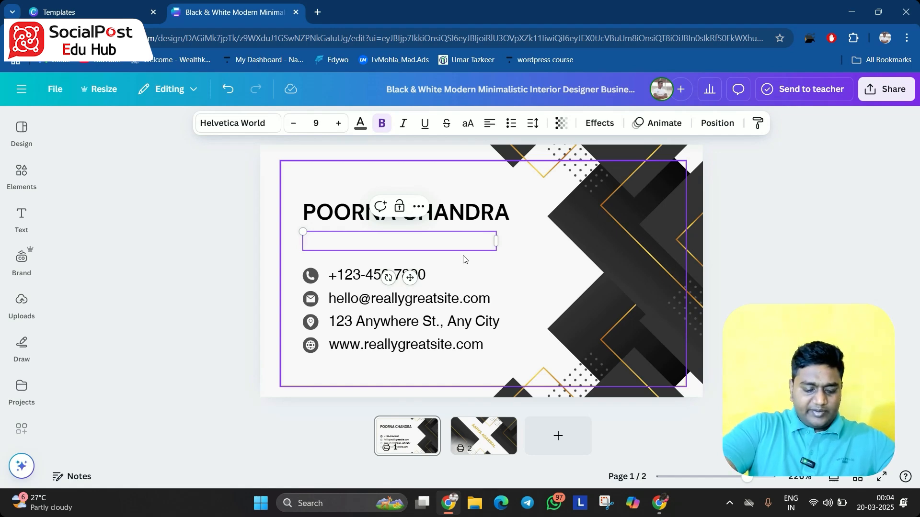
type("BUSINES")
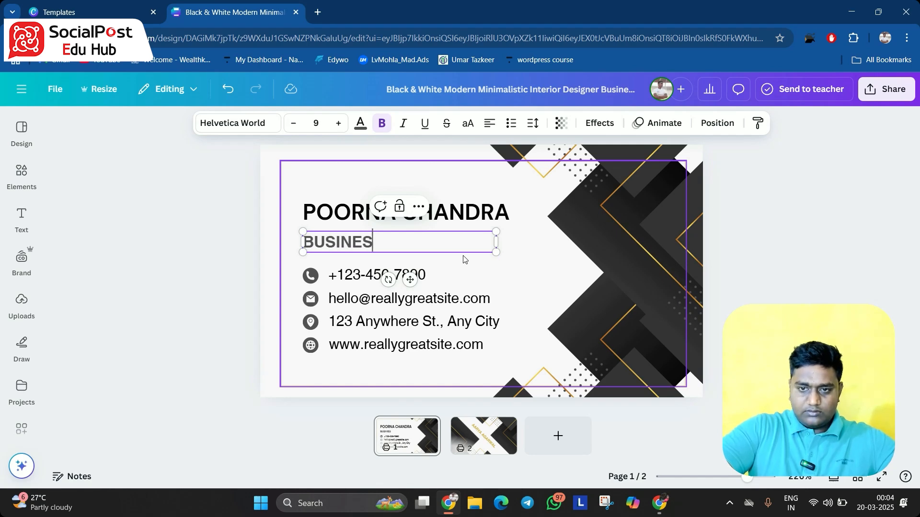
type("S DEVELOPMENT ")
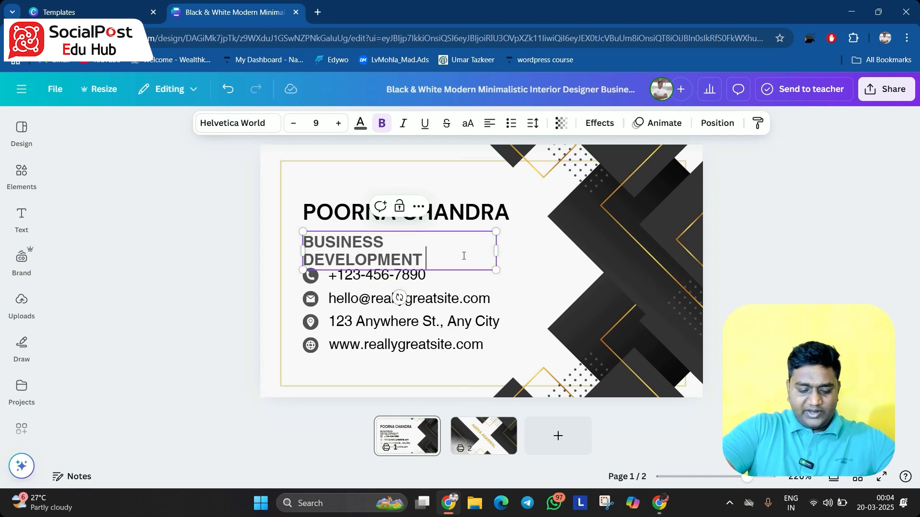
type("HEAD")
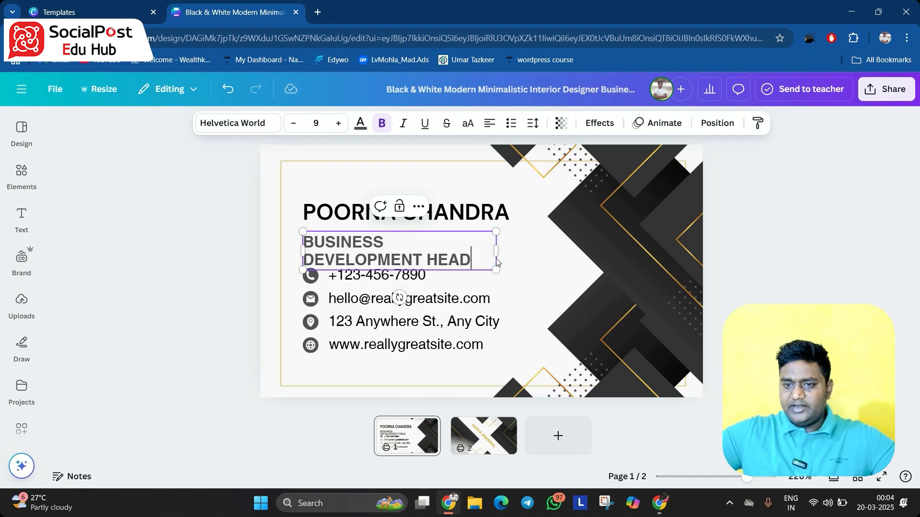
left_click_drag(496, 251, 453, 259)
left_click(220, 244)
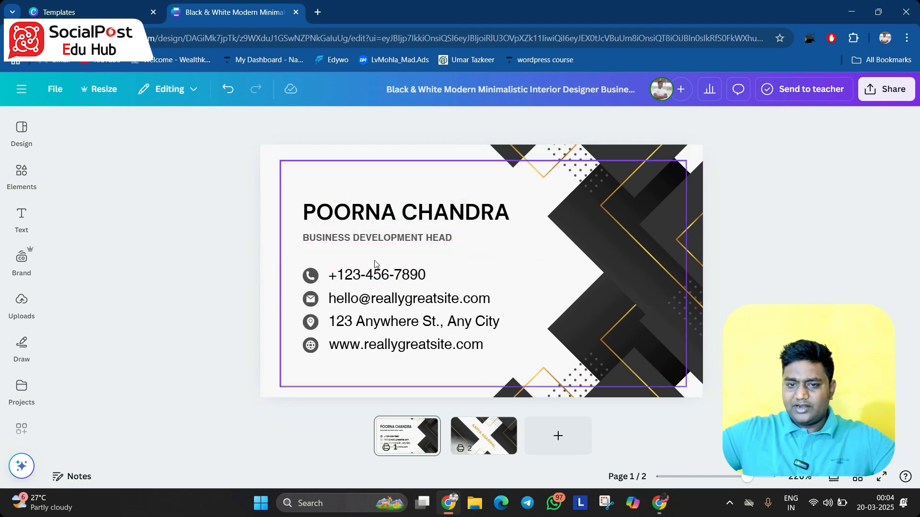
Reposition the job title line so it sits just below the name
left_click(387, 248)
left_click_drag(303, 232, 263, 217)
left_click_drag(344, 246, 374, 243)
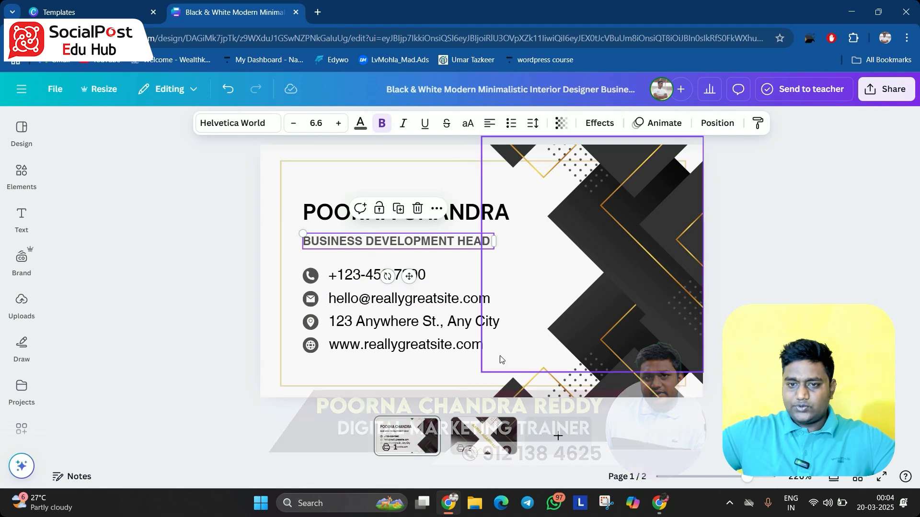
left_click(820, 288)
left_click_drag(405, 246, 405, 241)
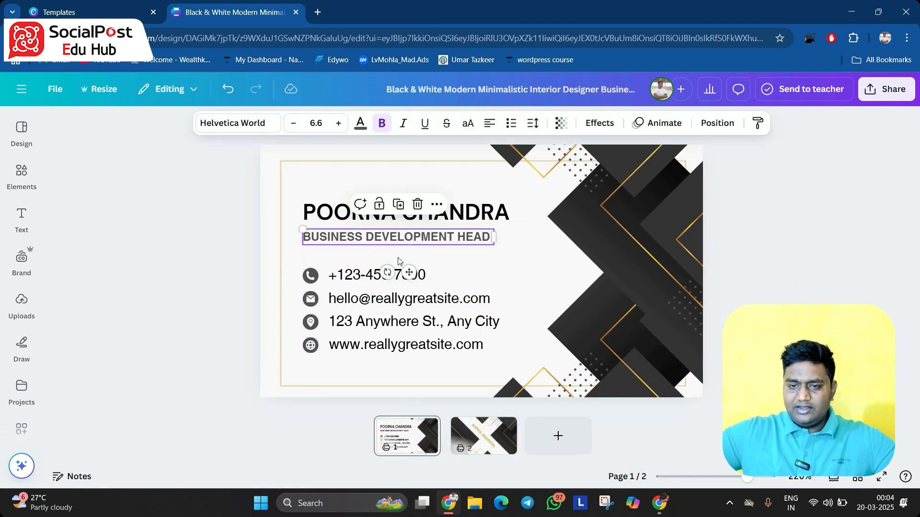
Colour the job title text gold from the document colours
left_click(362, 126)
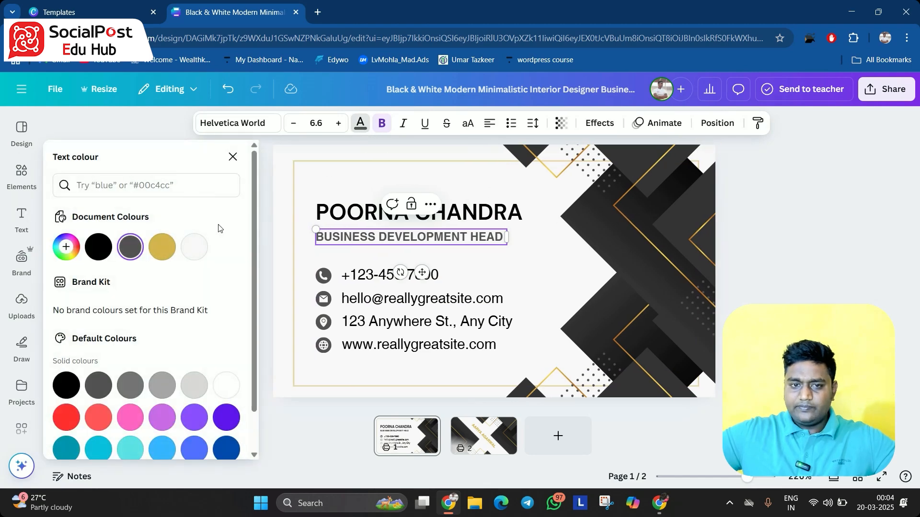
left_click(157, 254)
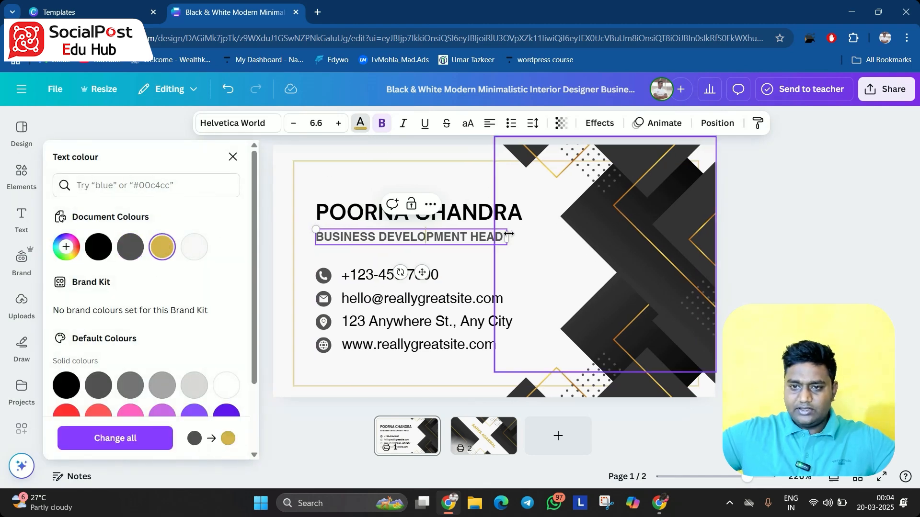
triple_click(481, 231)
left_click(161, 246)
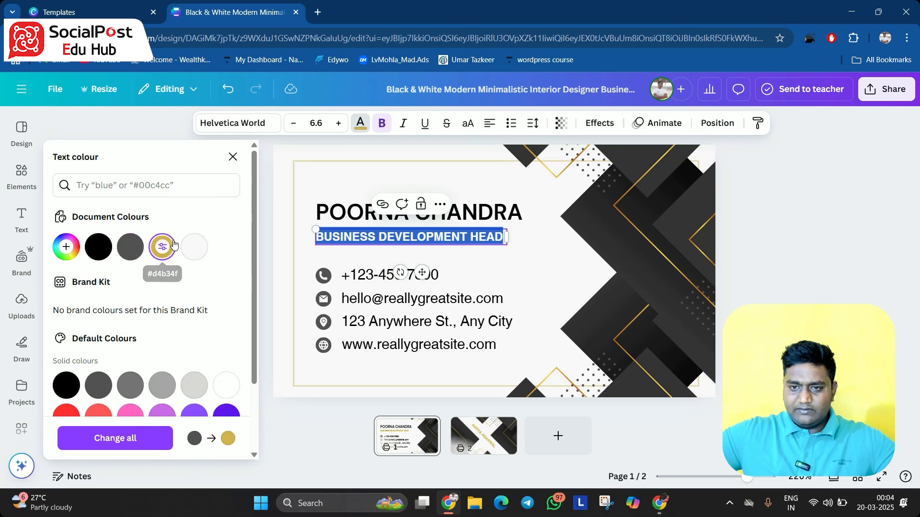
left_click(553, 300)
Move the job title slightly lower, closer to the contact details
left_click(443, 238)
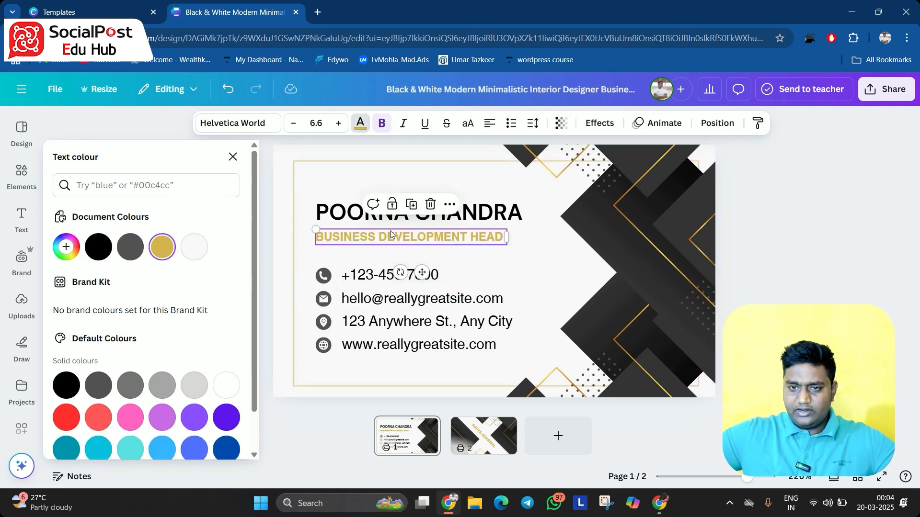
left_click_drag(390, 235, 390, 243)
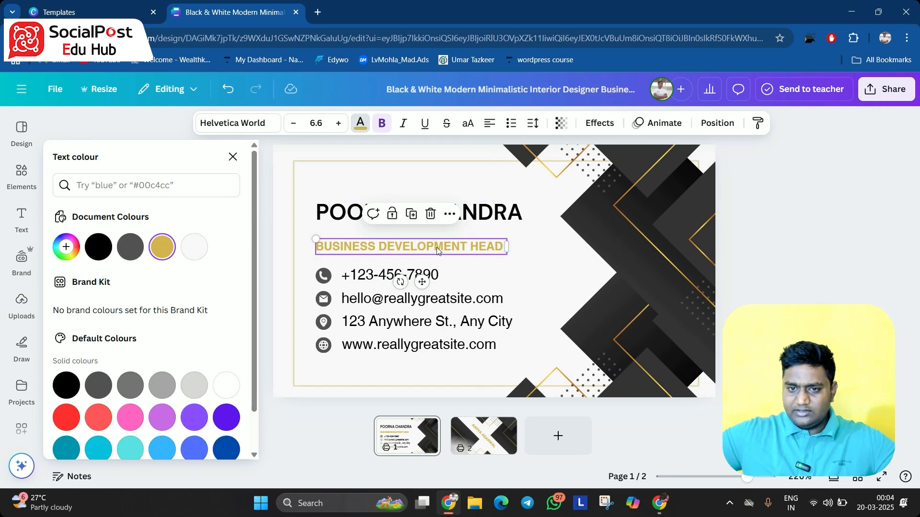
left_click_drag(437, 251, 438, 256)
Move the name slightly left and down above the job title
left_click(489, 216)
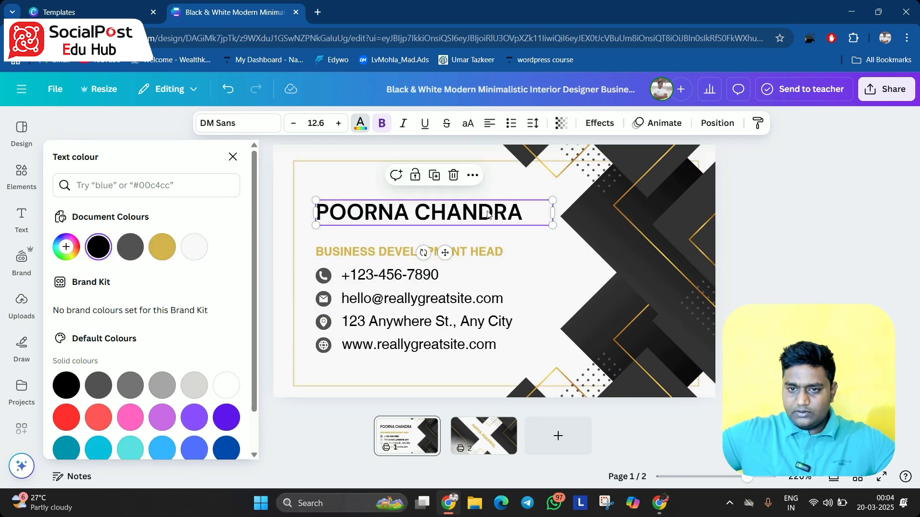
left_click_drag(489, 216, 478, 223)
left_click(747, 302)
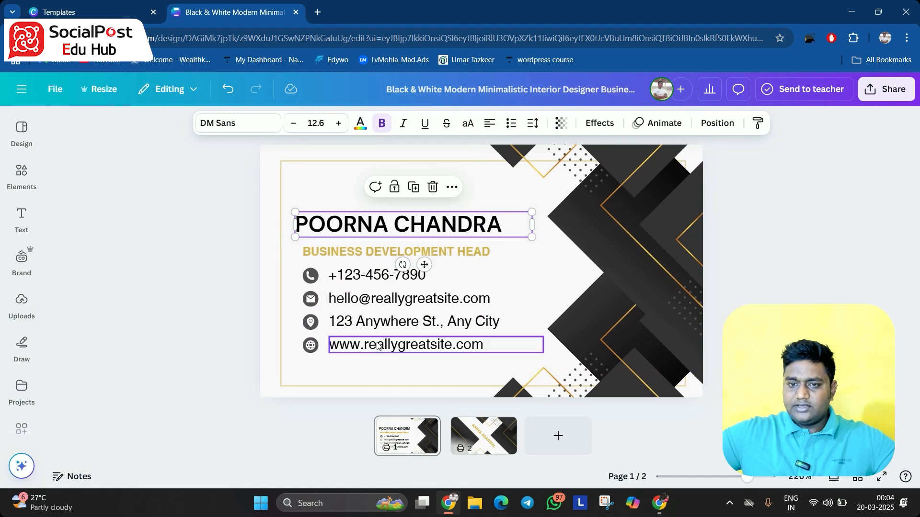
Replace the placeholder phone number with the cardholder's phone number
left_click(452, 275)
double_click(453, 276)
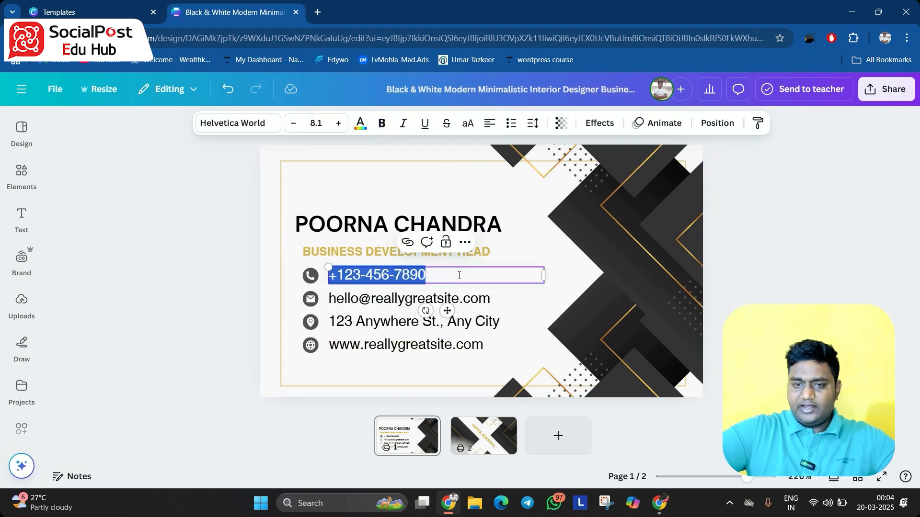
key("BackSpace")
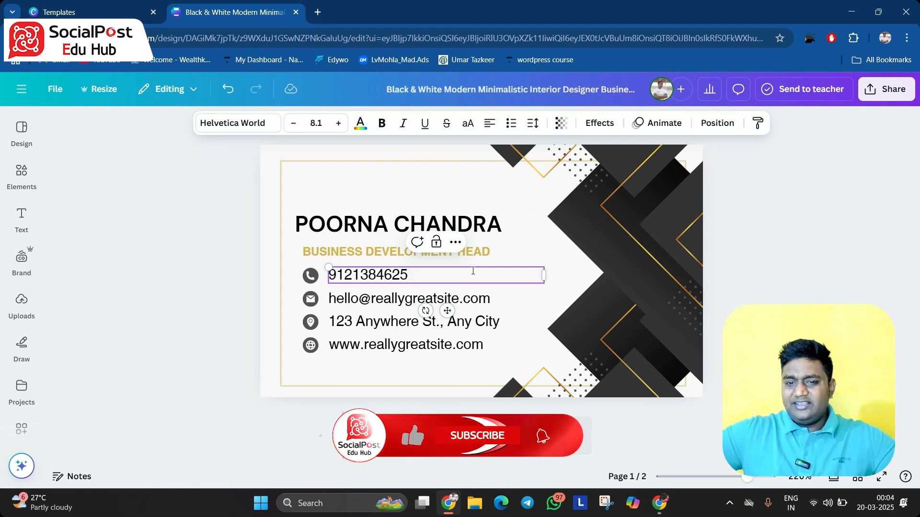
Edit the placeholder e-mail address to use the cardholder's own e-mail domain
double_click(374, 304)
left_click(375, 304)
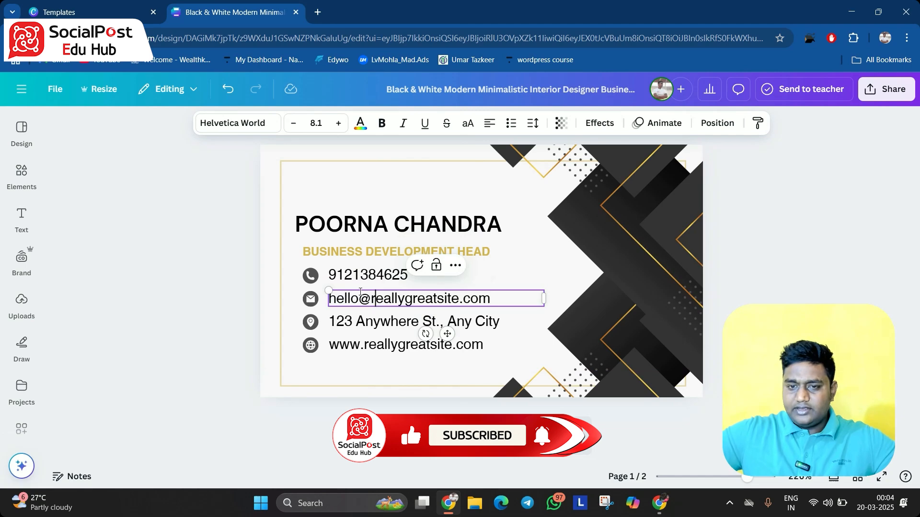
key("BackSpace")
key("BackSpace")
key("BackSpace")
key("BackSpace")
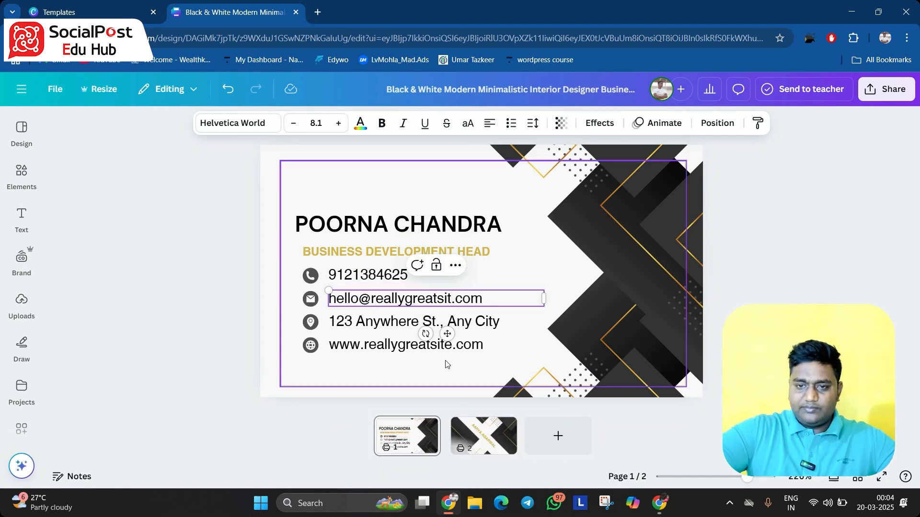
key("BackSpace")
key("BackSpace")
key("BackSpace")
key("BackSpace")
key("BackSpace")
key("BackSpace")
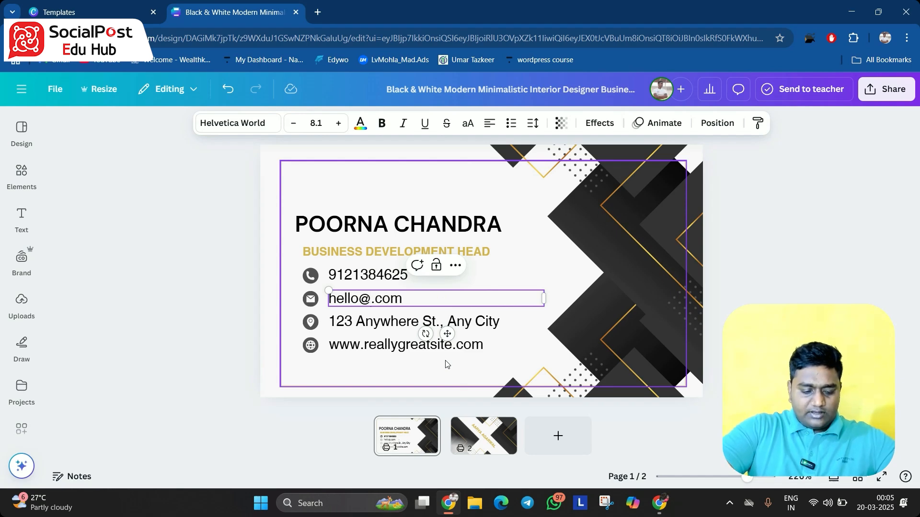
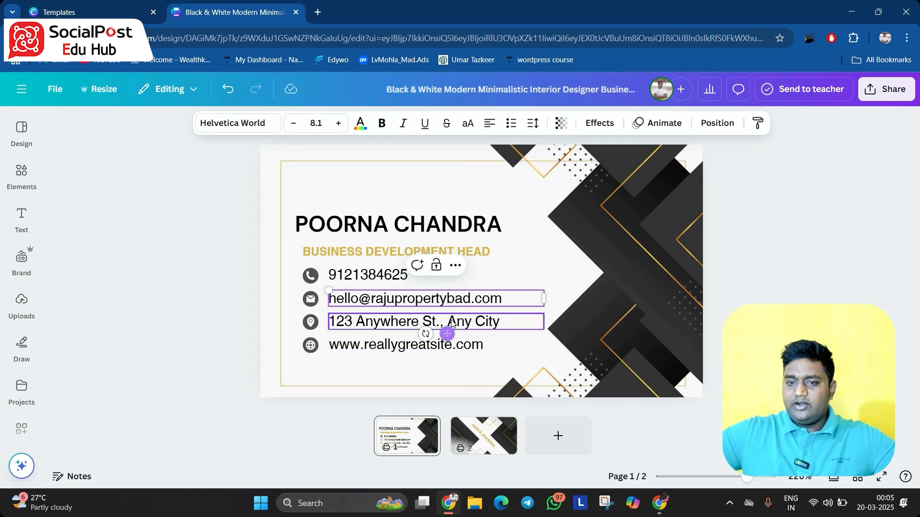
Replace the placeholder street address with the cardholder's postal address
left_click(498, 322)
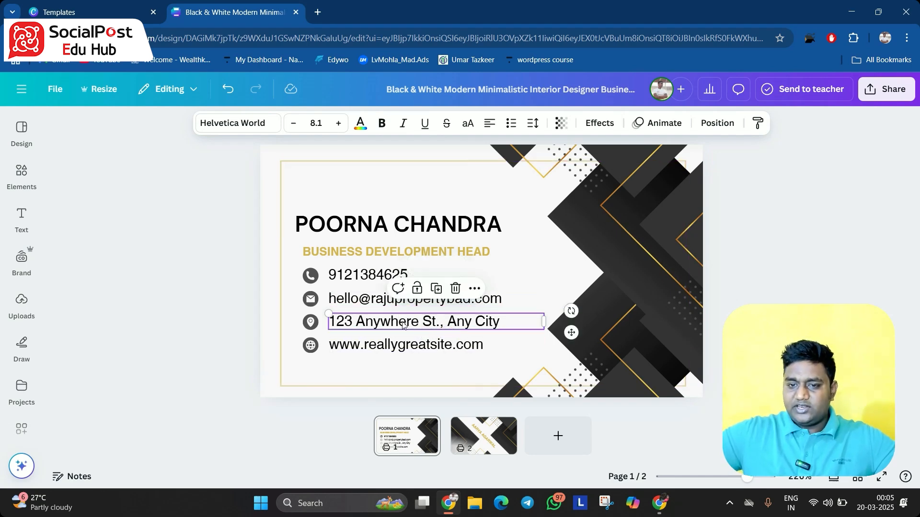
left_click(500, 321)
key("BackSpace")
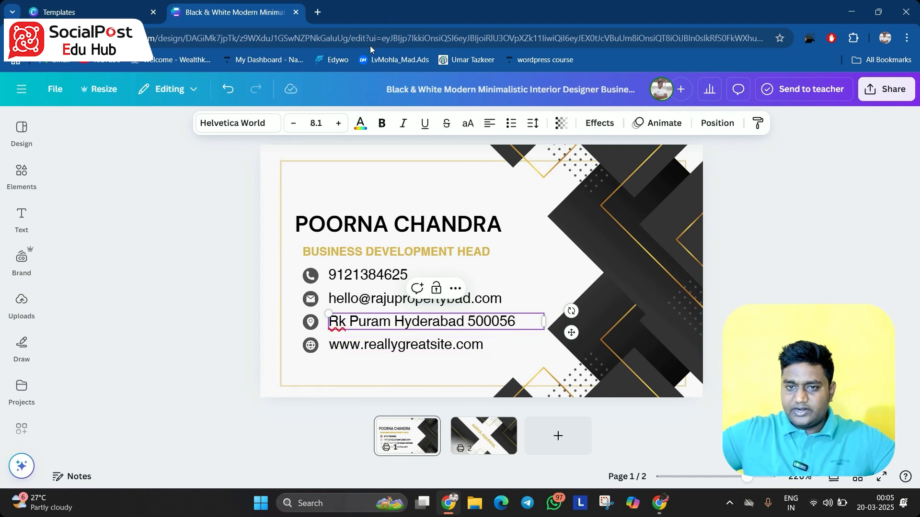
Reduce the font size of the address and e-mail lines by one step each
left_click(232, 224)
left_click(376, 332)
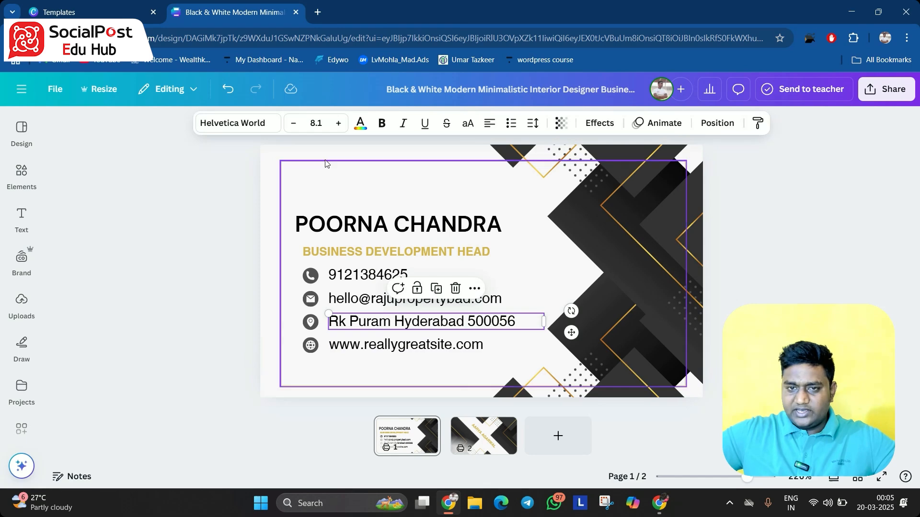
left_click(294, 123)
left_click(367, 298)
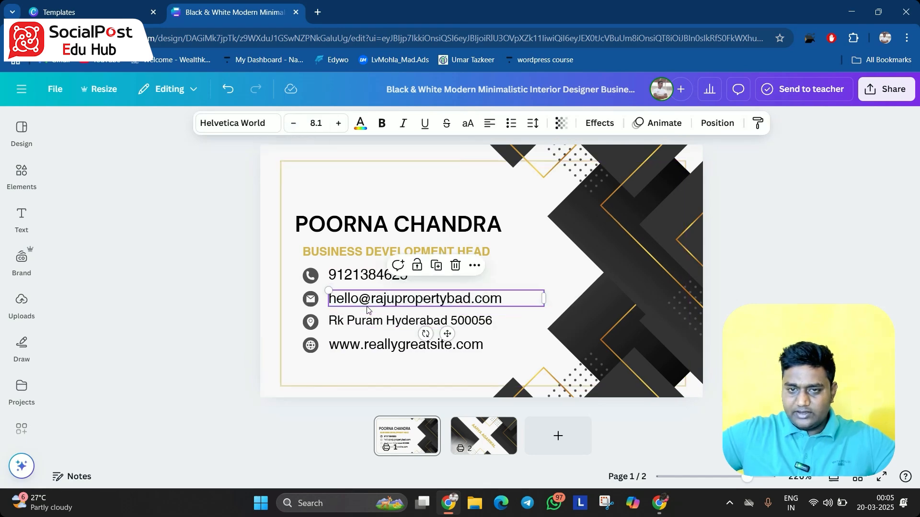
left_click(294, 123)
left_click(421, 347)
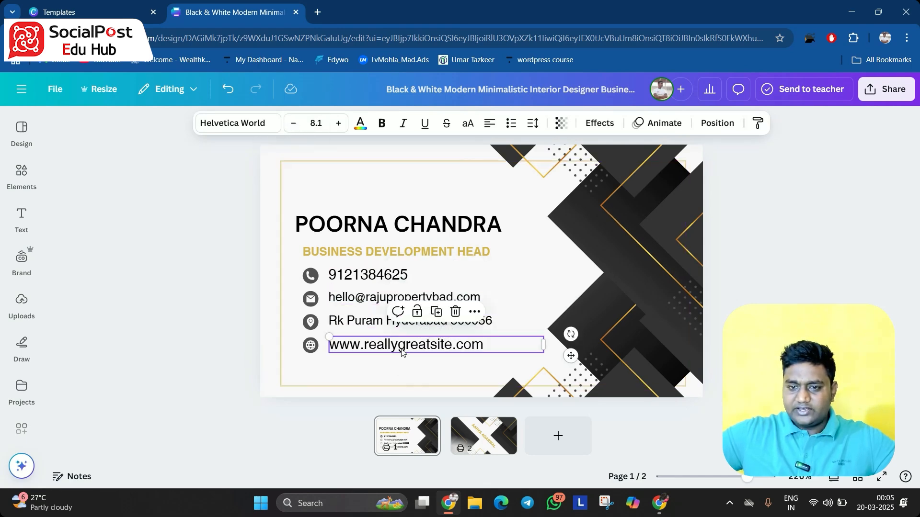
double_click(424, 349)
left_click(455, 350)
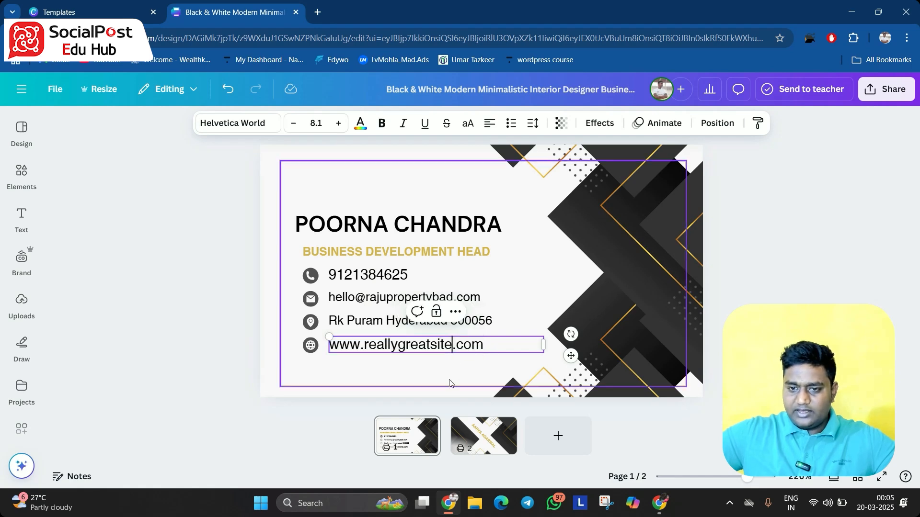
key("BackSpace")
key("BackSpace")
key("BackSpace")
key("BackSpace")
key("BackSpace")
key("BackSpace")
key("BackSpace")
key("BackSpace")
key("BackSpace")
key("BackSpace")
key("BackSpace")
key("BackSpace")
key("BackSpace")
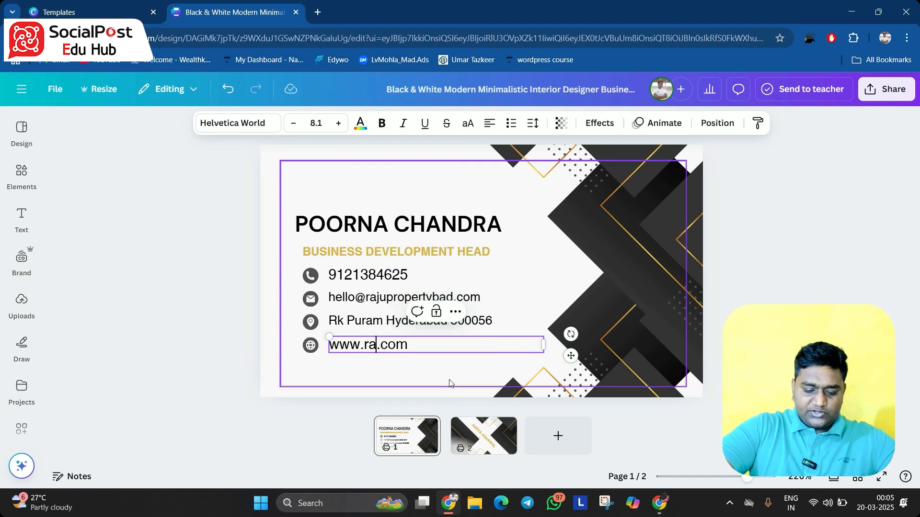
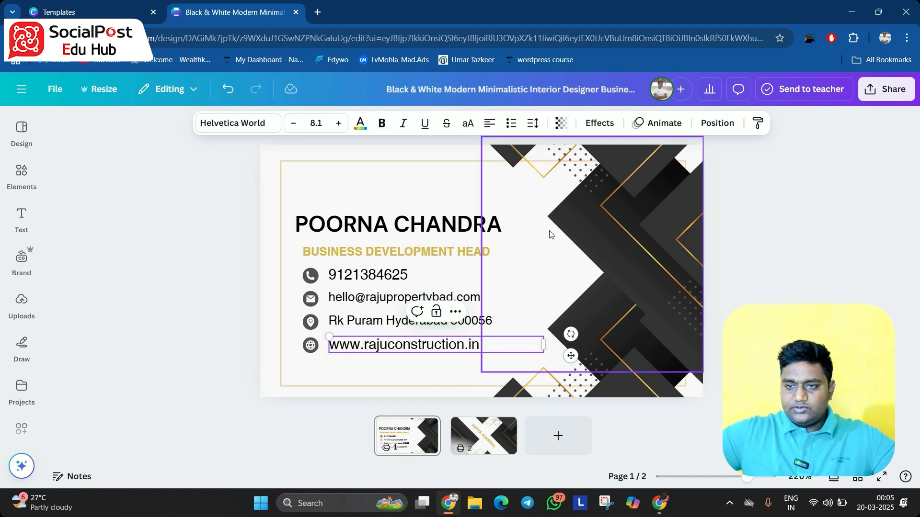
Search the elements library for property and add the black building line graphic to the card
left_click(745, 271)
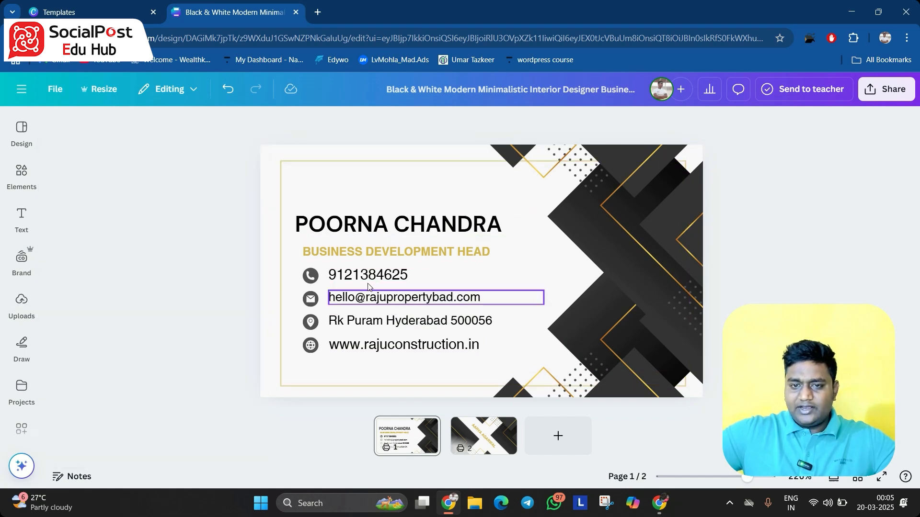
mouse_move(20, 182)
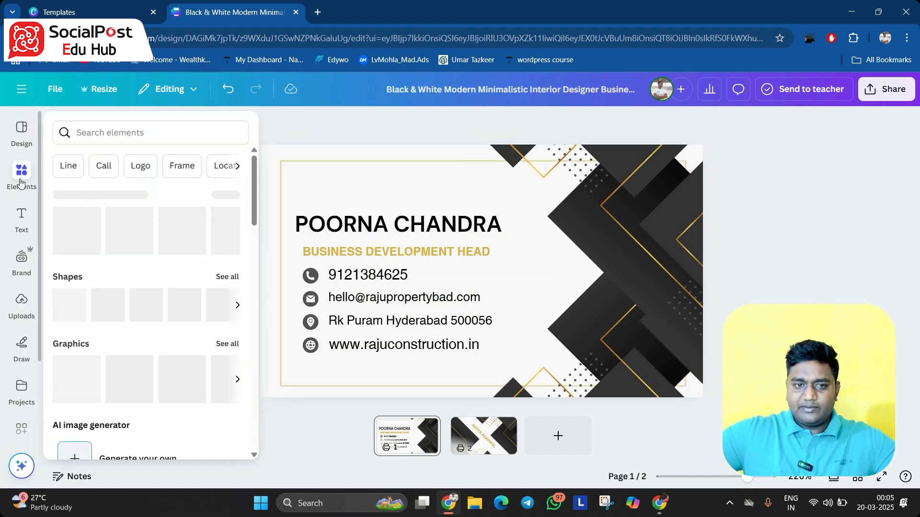
left_click(21, 175)
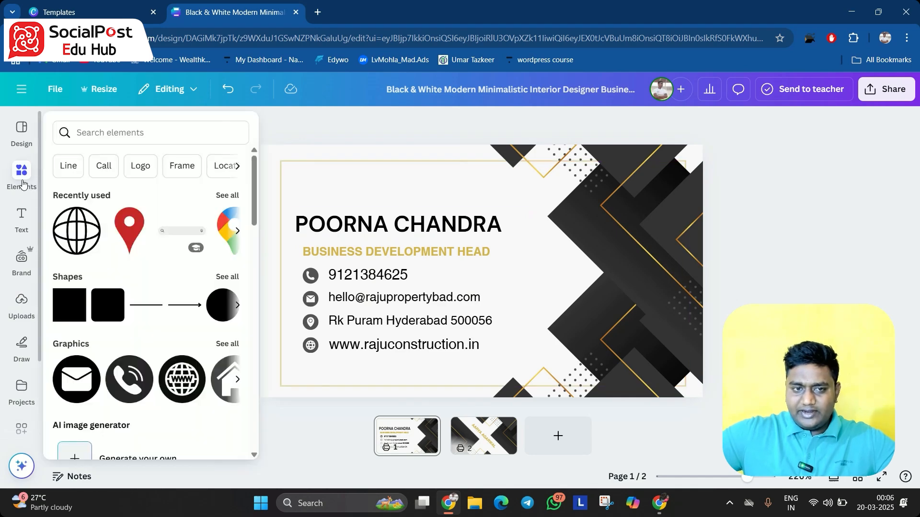
left_click(136, 139)
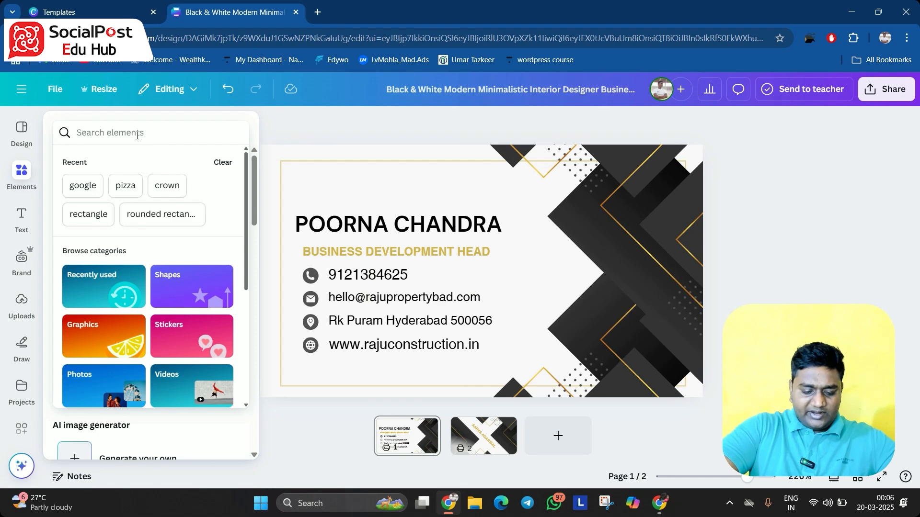
type("bu")
key("BackSpace")
key("BackSpace")
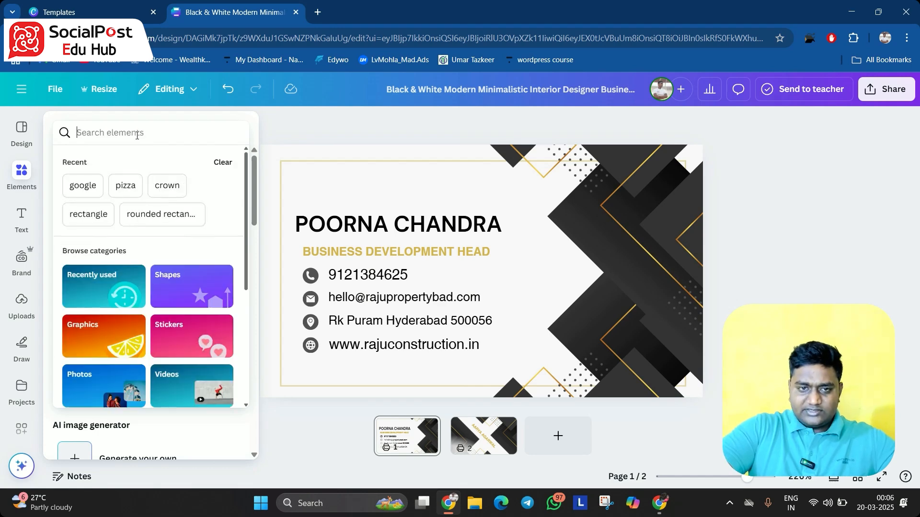
type("property")
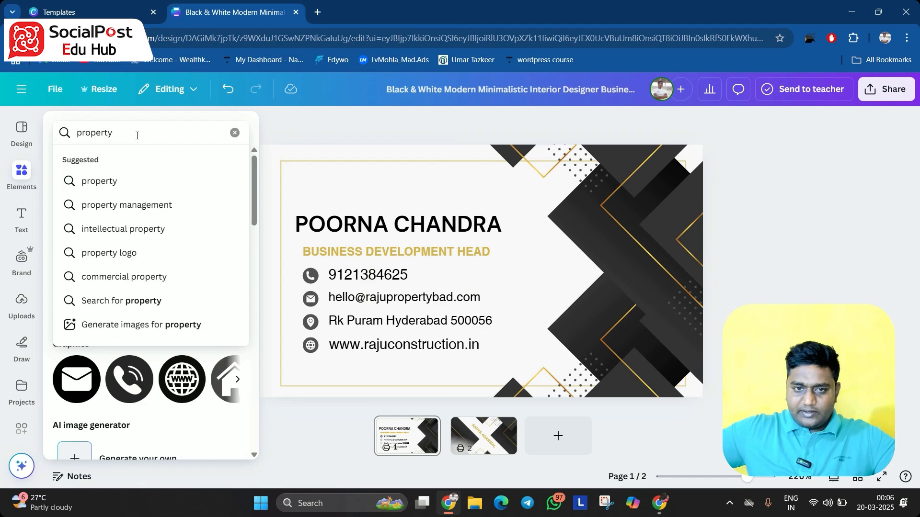
key("Return")
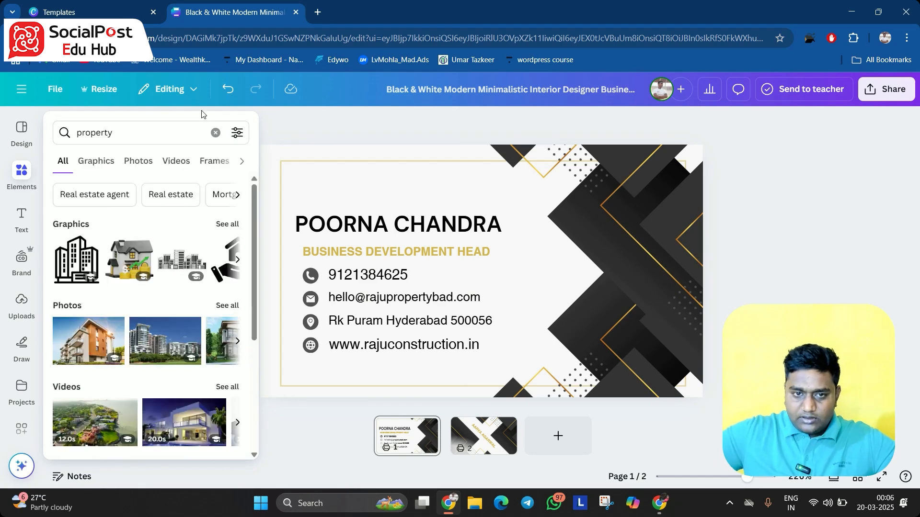
left_click(12, 181)
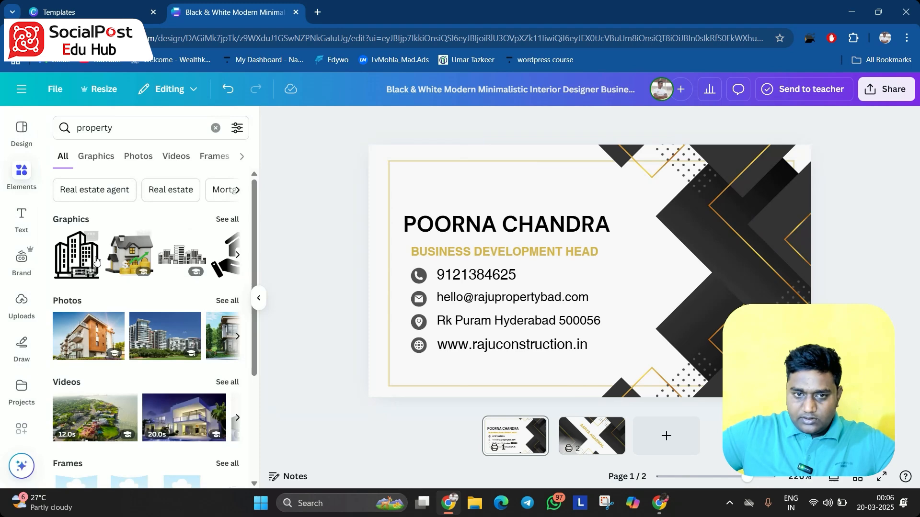
left_click(78, 257)
Delete one of the dark background shapes on the card's right side
left_click(675, 250)
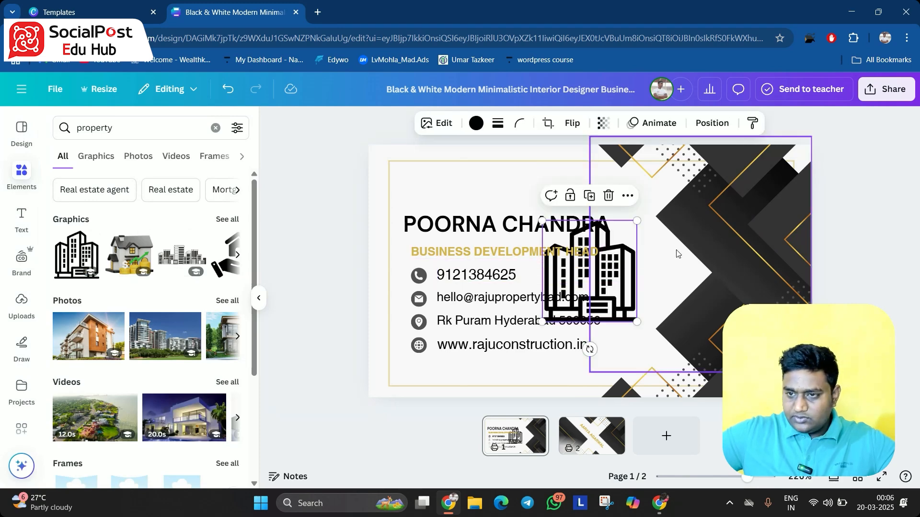
left_click_drag(731, 267, 762, 304)
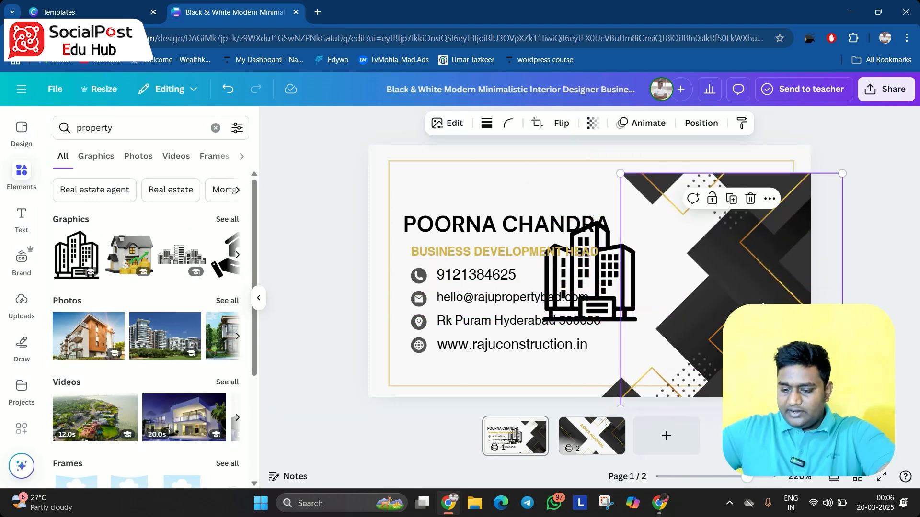
key("Delete")
left_click_drag(622, 300, 692, 264)
key("ctrl+z")
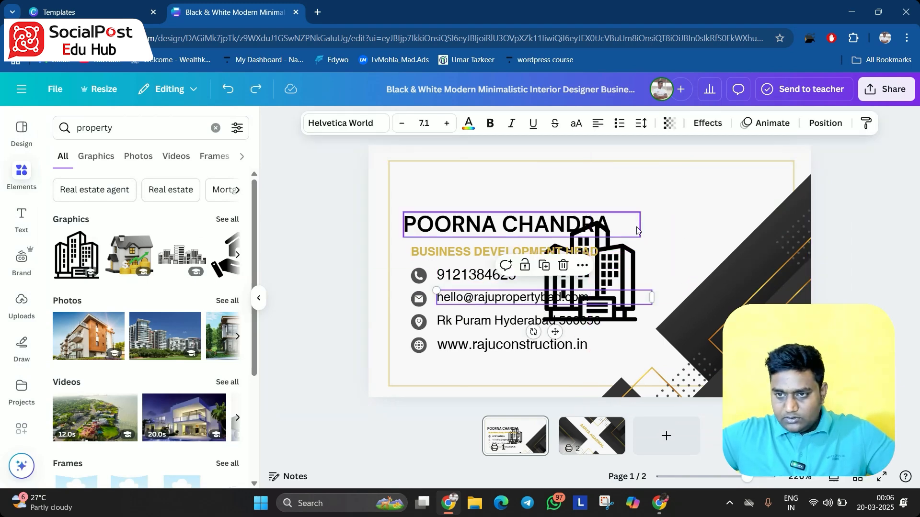
Move the building graphic to the top-right corner and delete the remaining dark background shape
left_click_drag(632, 256, 720, 225)
left_click(759, 251)
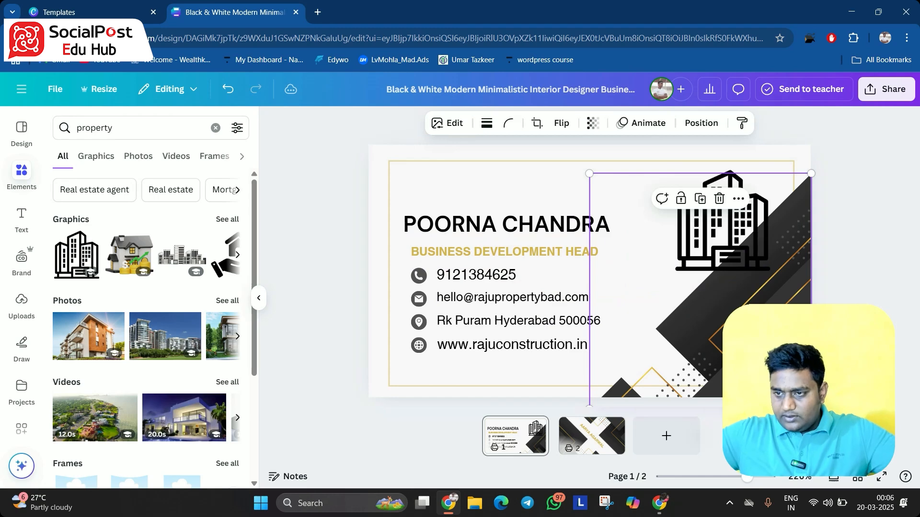
key("Delete")
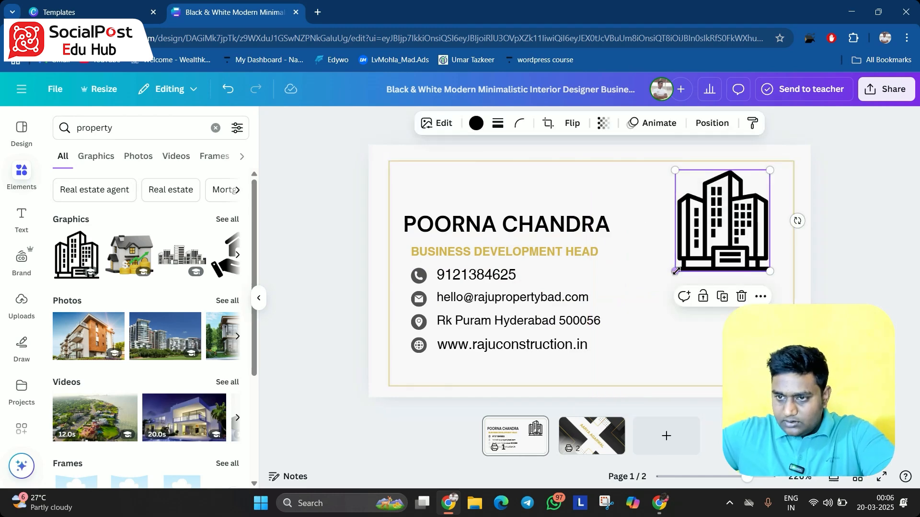
Enlarge the building graphic over the card's right half, then undo the last three adjustments
left_click_drag(673, 270, 610, 376)
left_click_drag(685, 291, 699, 302)
left_click(838, 326)
key("ctrl+z")
key("ctrl+z")
key("ctrl+z")
key("ctrl+z")
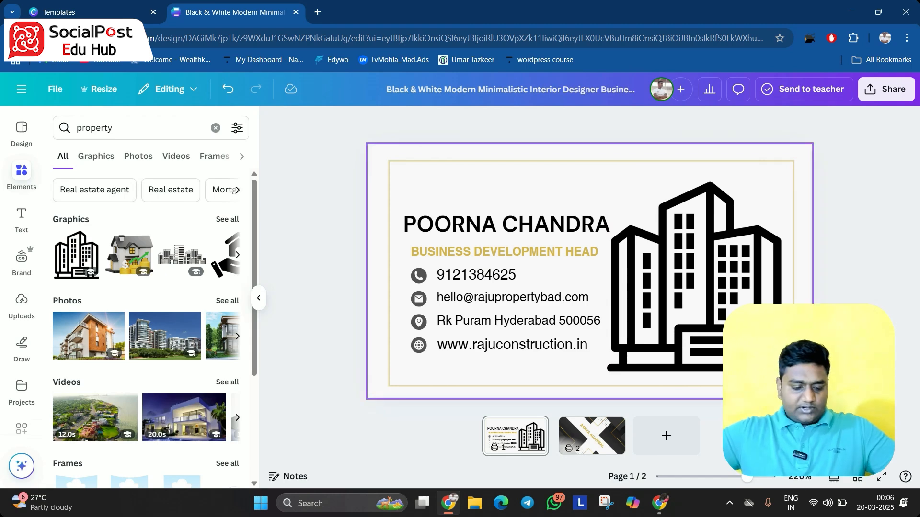
Resize the building graphic to fill the right side and send it one layer backward
left_click_drag(741, 260, 720, 273)
left_click_drag(653, 284, 594, 349)
left_click_drag(678, 295, 691, 315)
right_click(679, 269)
mouse_move(745, 281)
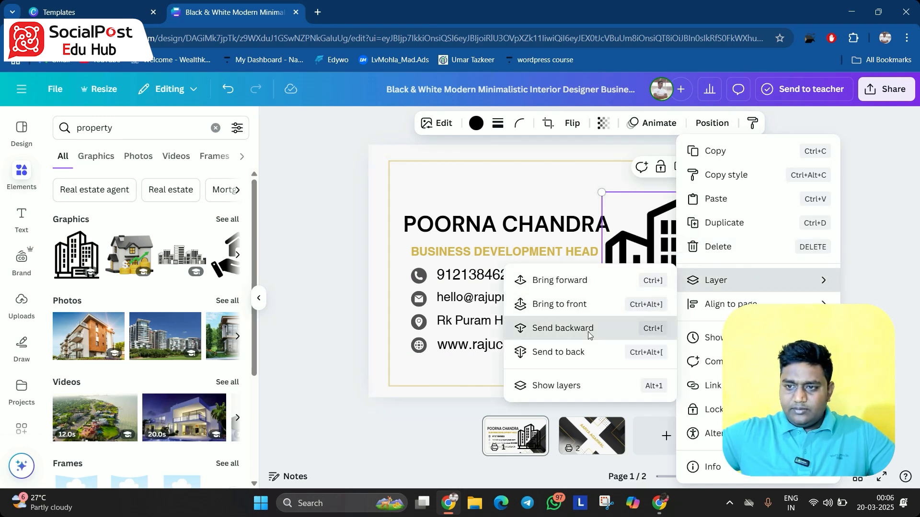
left_click(563, 328)
Reposition the dark triangle shape in the bottom-right corner behind the building graphic
left_click_drag(667, 282, 651, 341)
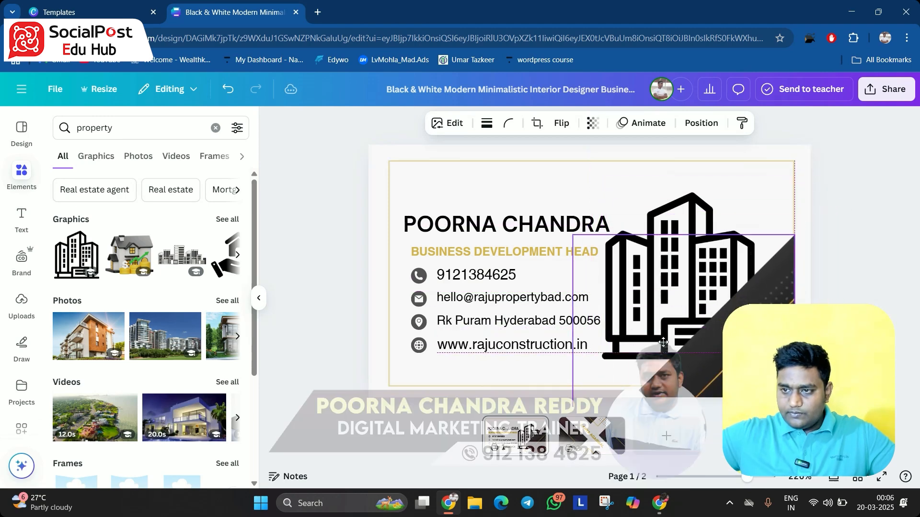
left_click_drag(714, 329, 720, 328)
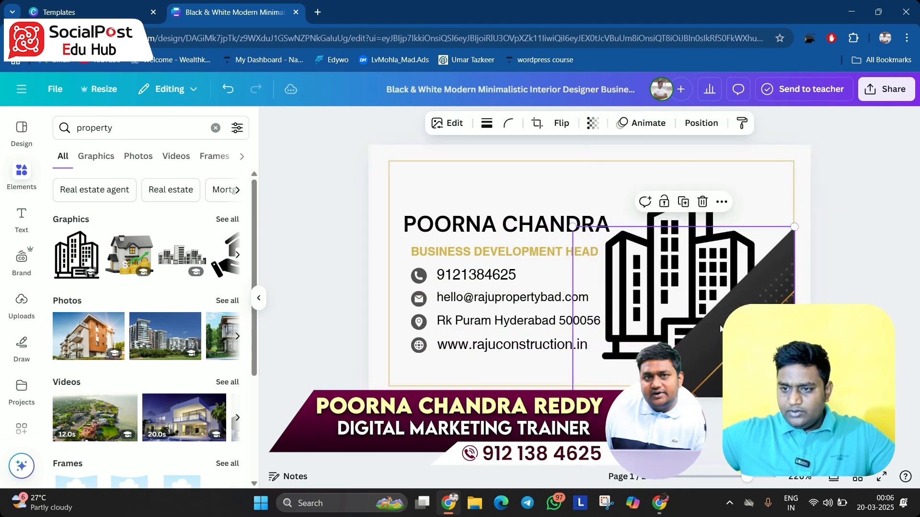
left_click(845, 338)
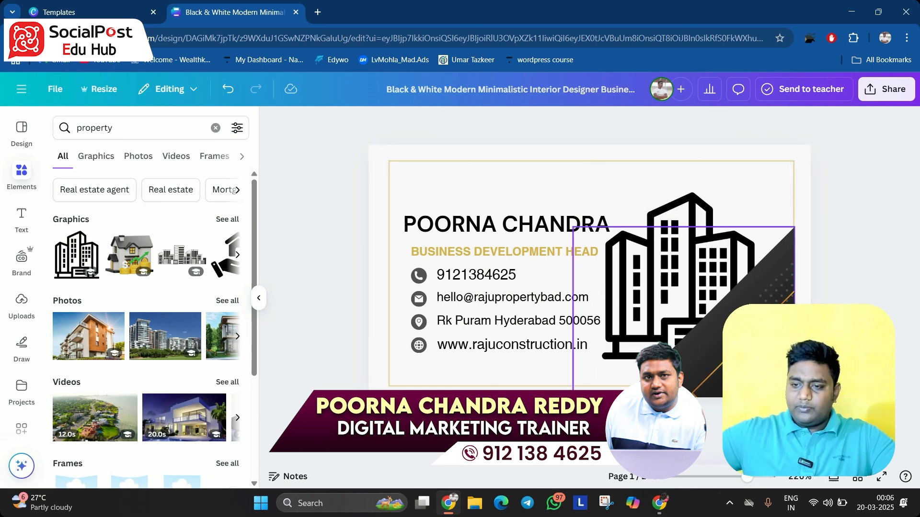
left_click(750, 337)
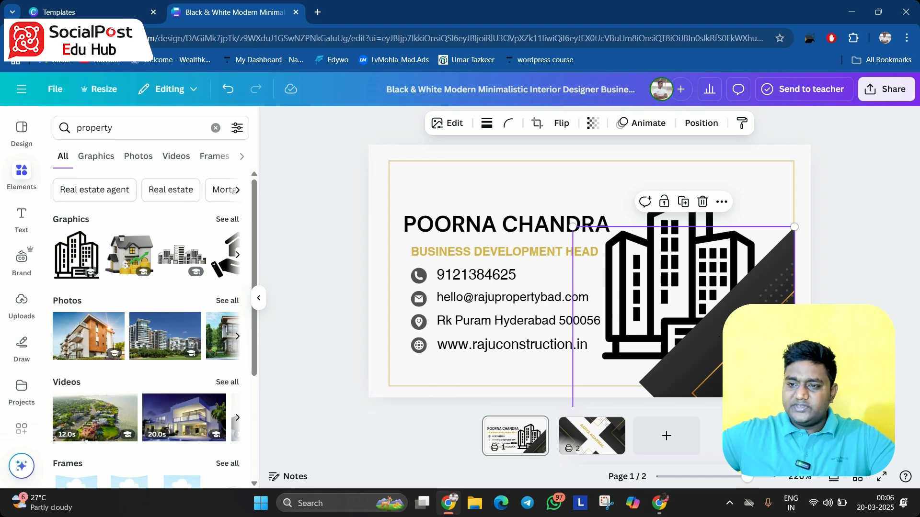
left_click(869, 273)
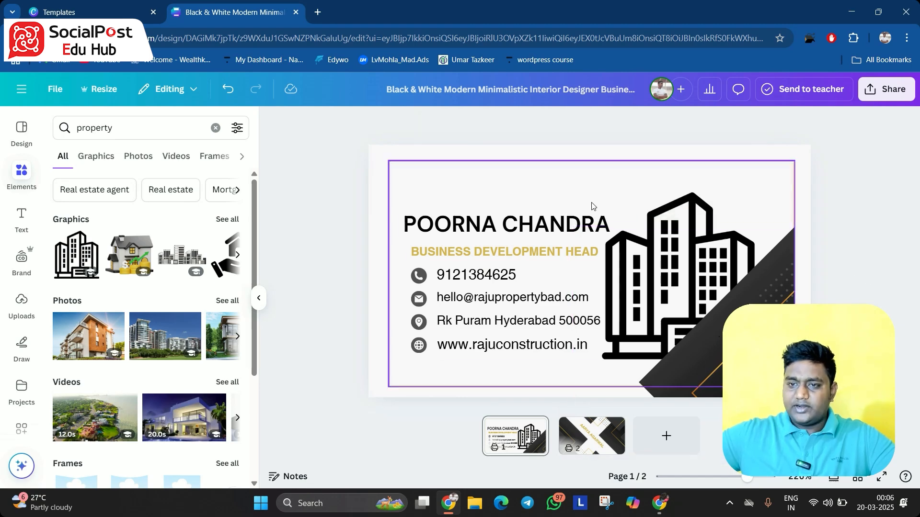
left_click(601, 439)
double_click(588, 265)
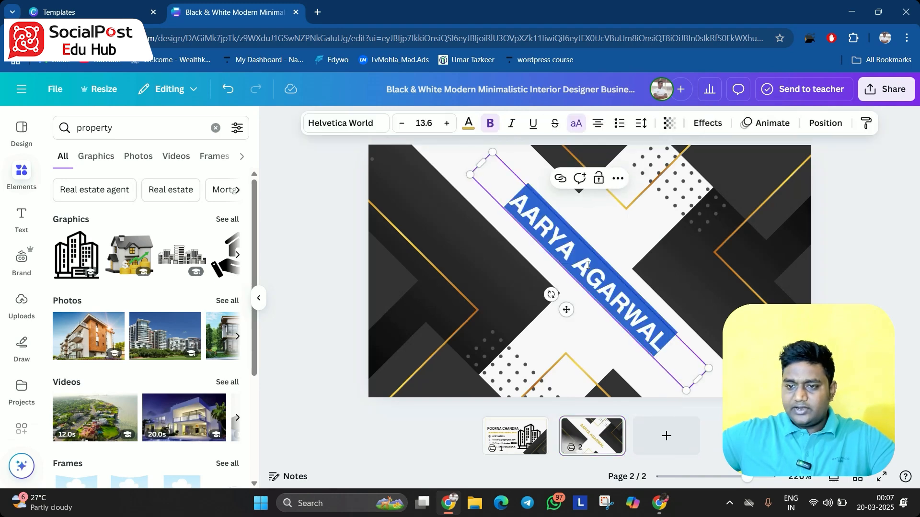
key("BackSpace")
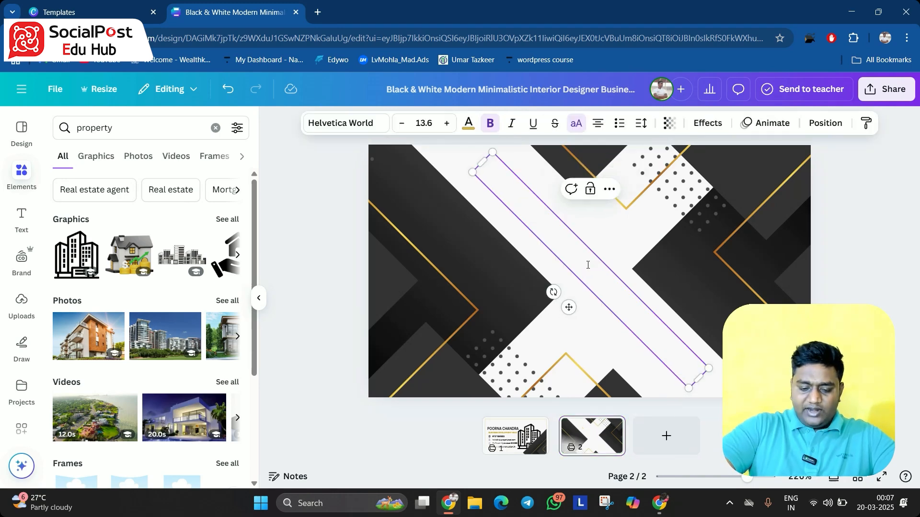
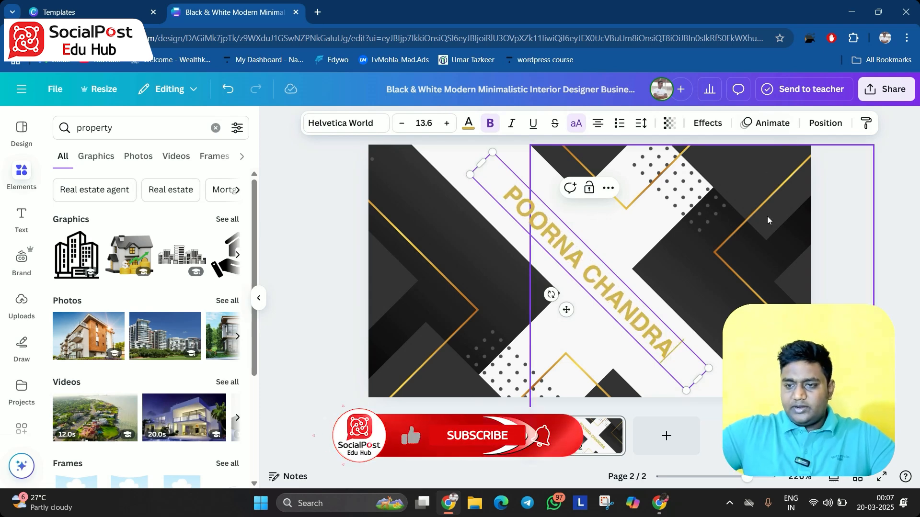
Switch between the front and back pages to review the card
left_click(539, 439)
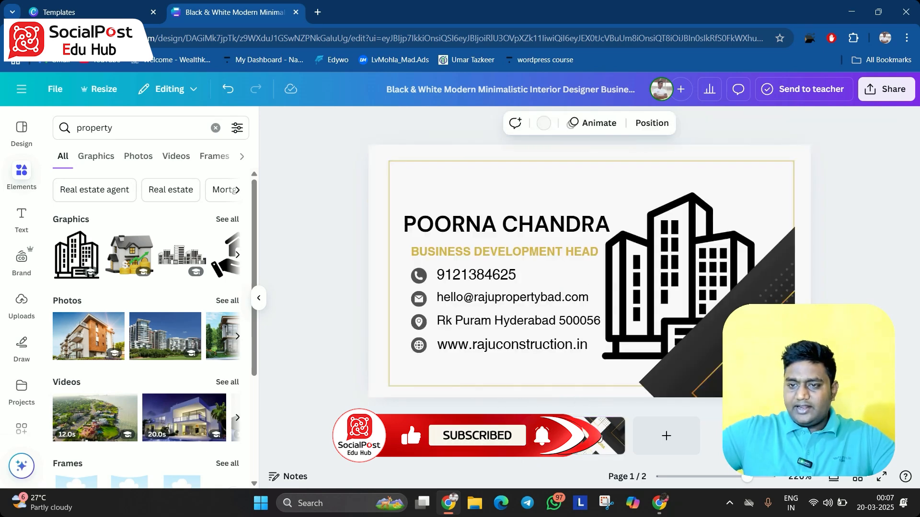
left_click(598, 438)
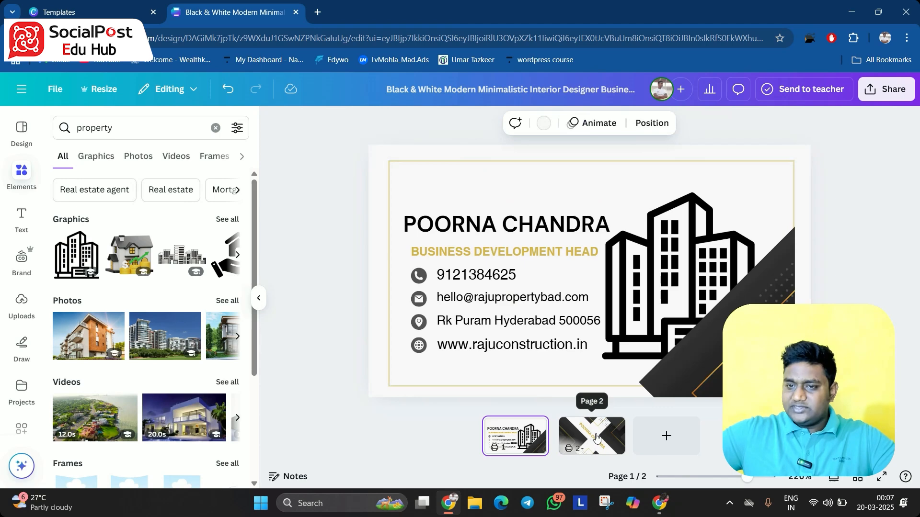
left_click(541, 256)
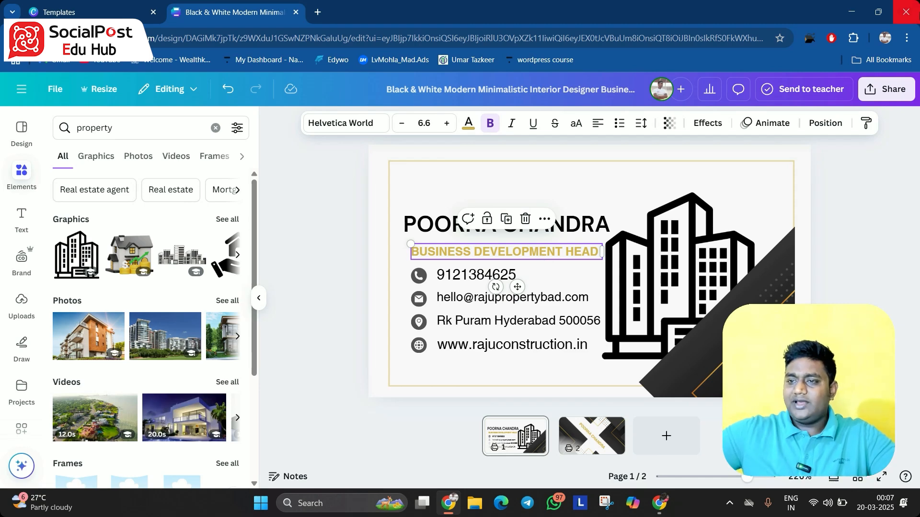
Download the front and back pages of the card as a PDF Print file
left_click(900, 88)
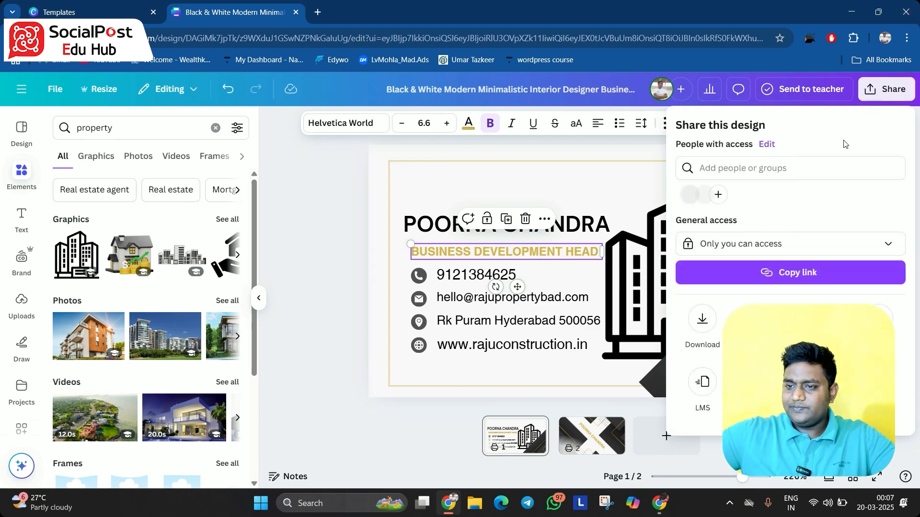
left_click(711, 326)
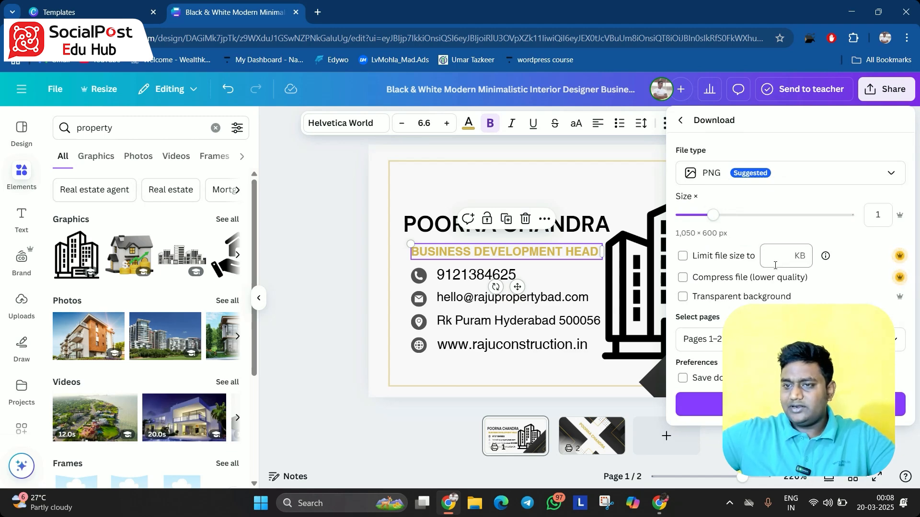
left_click(759, 184)
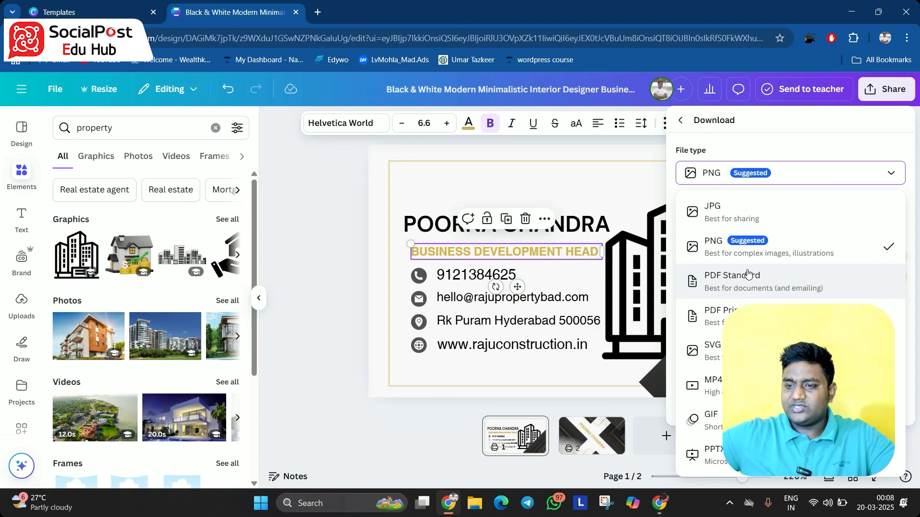
left_click(716, 316)
left_click(704, 386)
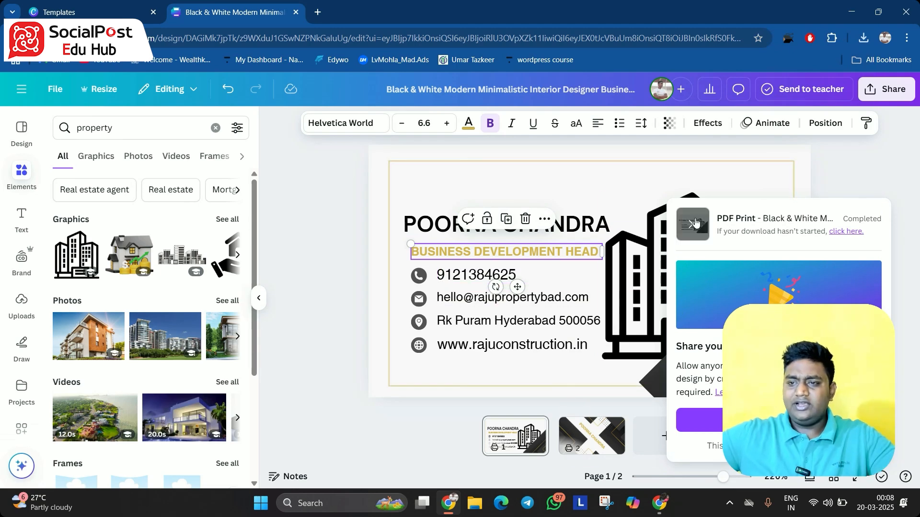
left_click(831, 187)
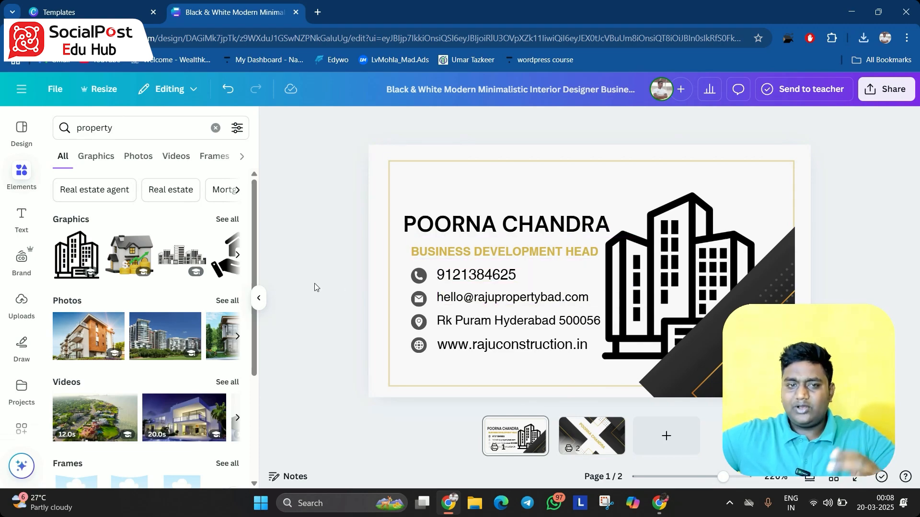
Open the Black and Blue Minimalist Builder Business Card template from the templates tab for customising
left_click(102, 11)
scroll(649, 280, "down", 10)
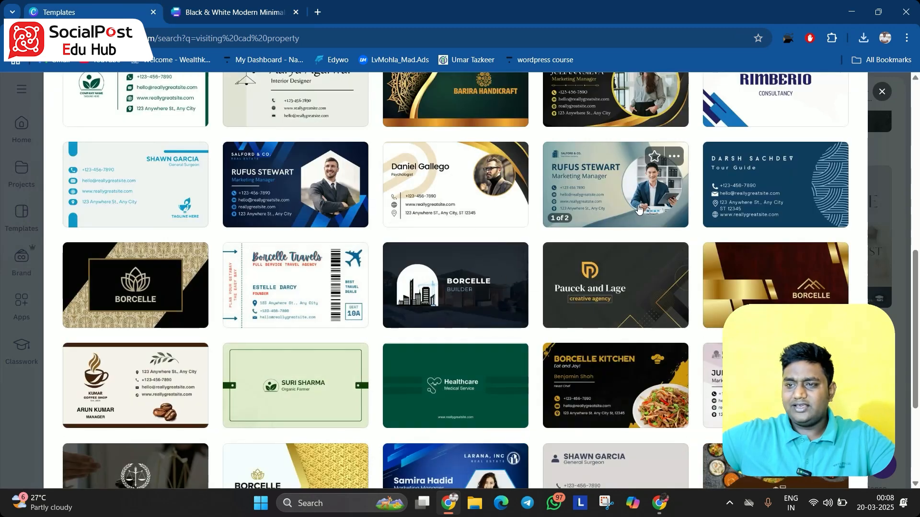
left_click(521, 292)
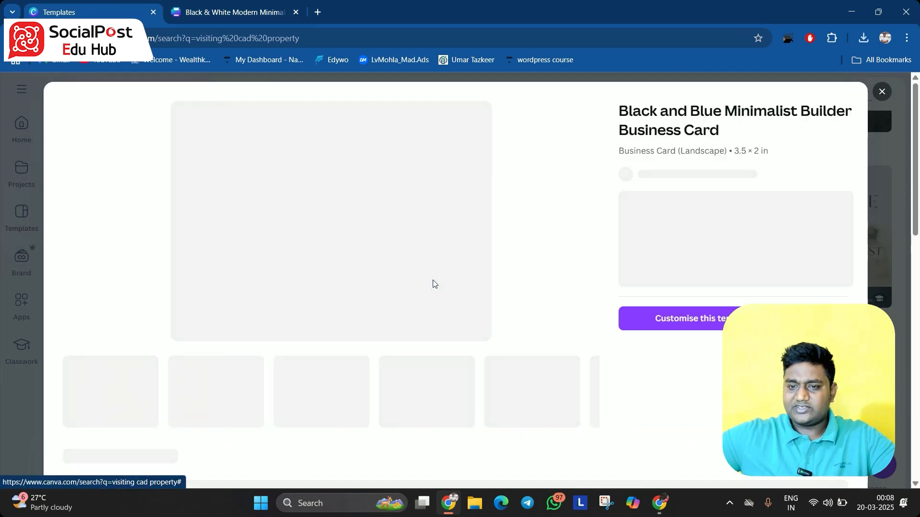
left_click(686, 417)
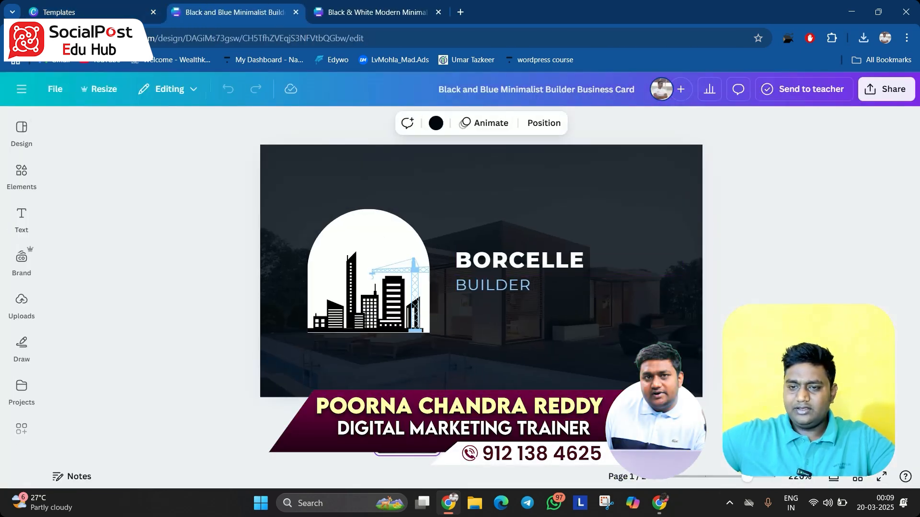
On the back page, select the BUILDER subtitle and nudge it slightly downward below the name
scroll(513, 289, "down", 2)
left_click(527, 291)
double_click(486, 229)
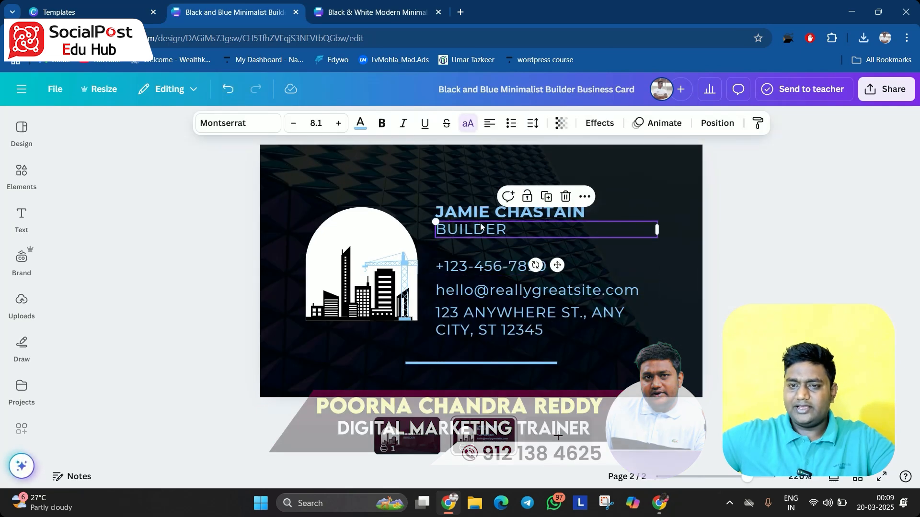
left_click(586, 254)
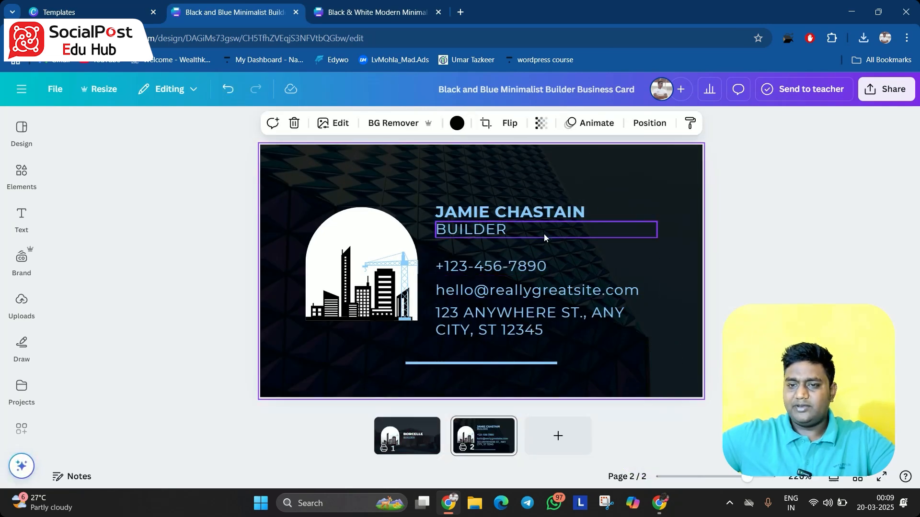
left_click_drag(541, 232, 537, 242)
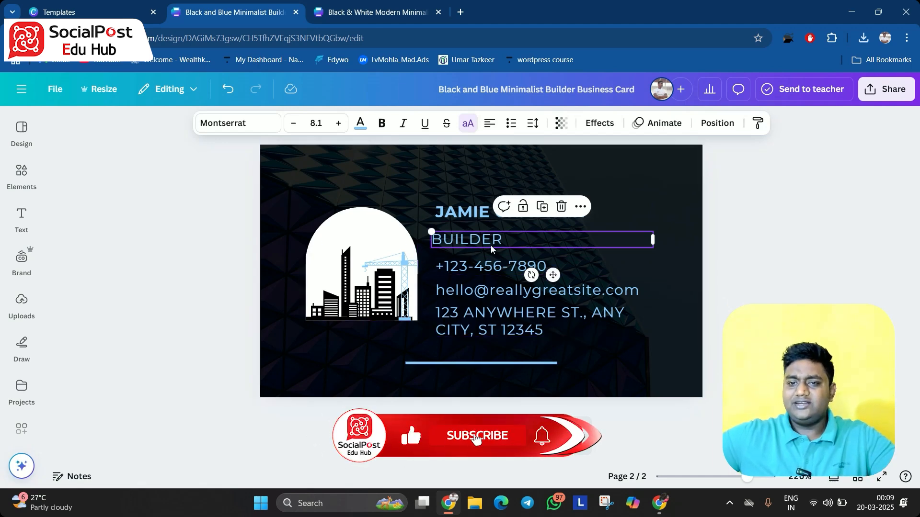
mouse_move(490, 245)
left_mouse_down()
mouse_move(498, 239)
mouse_move(486, 251)
mouse_move(494, 247)
left_mouse_up()
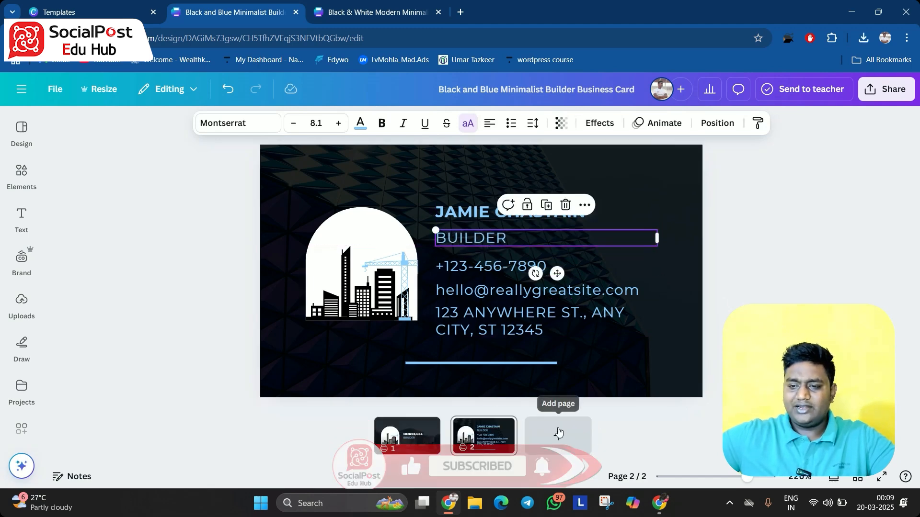
mouse_move(666, 500)
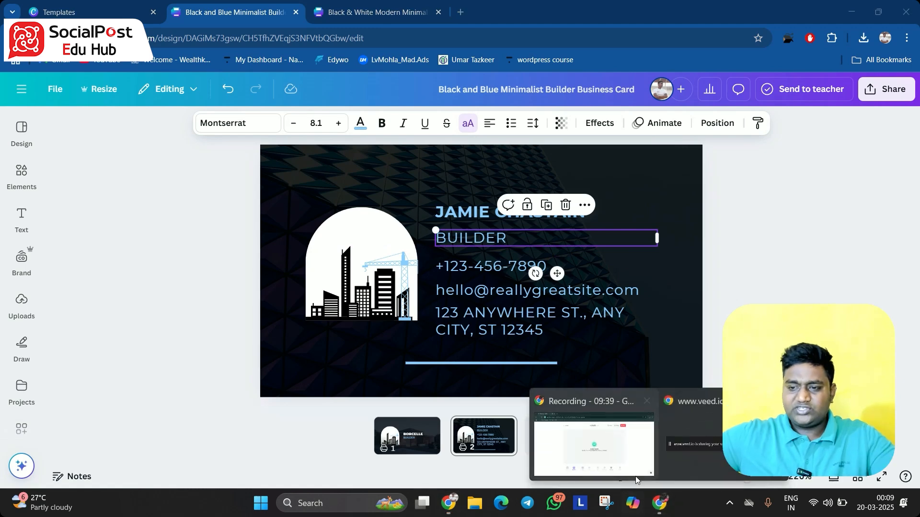
left_click(612, 454)
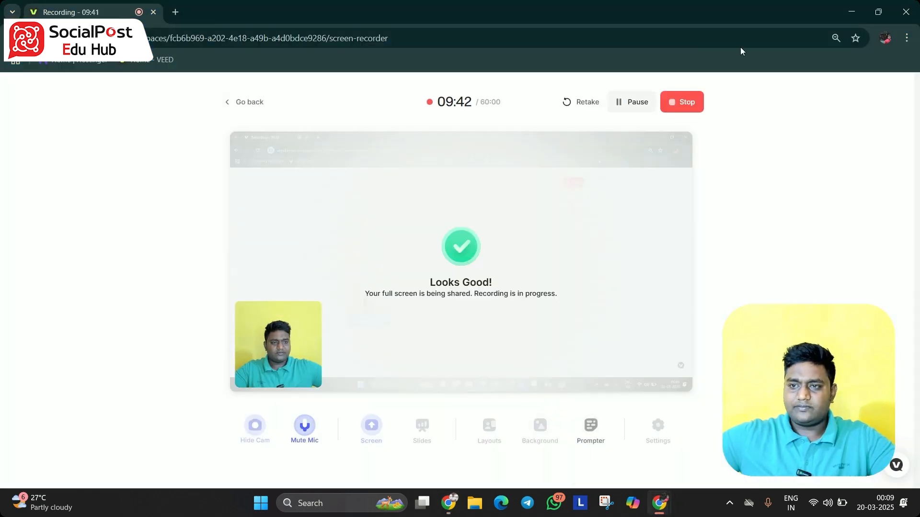